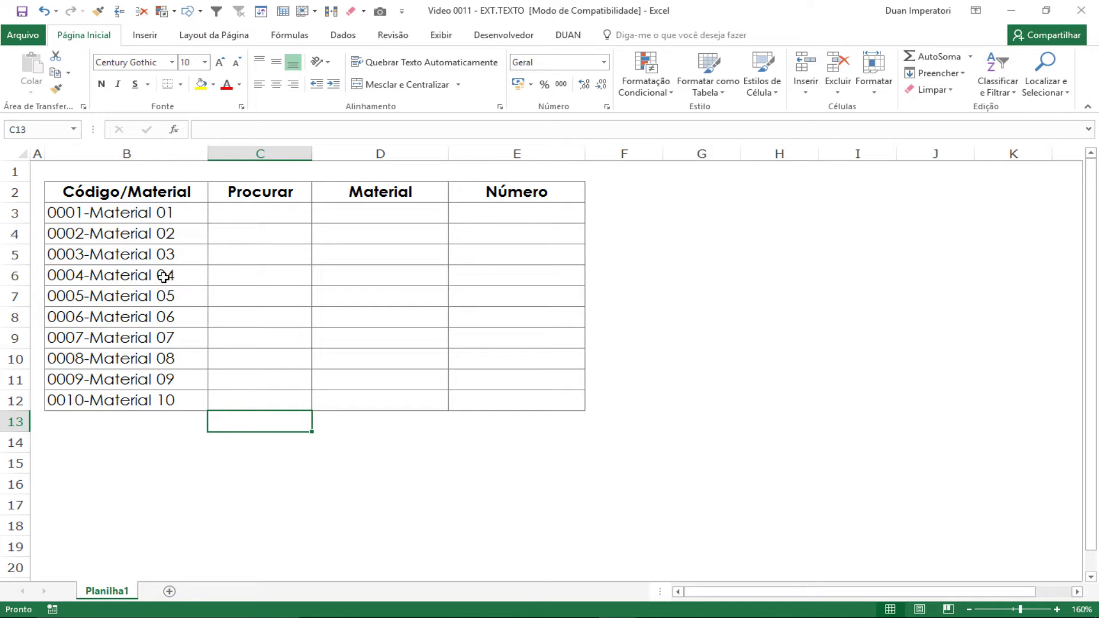
Examine the Código/Material entries in B3:B12 alongside the empty Procurar and Material columns.
{"action": "left_click", "coordinate": [251, 214]}
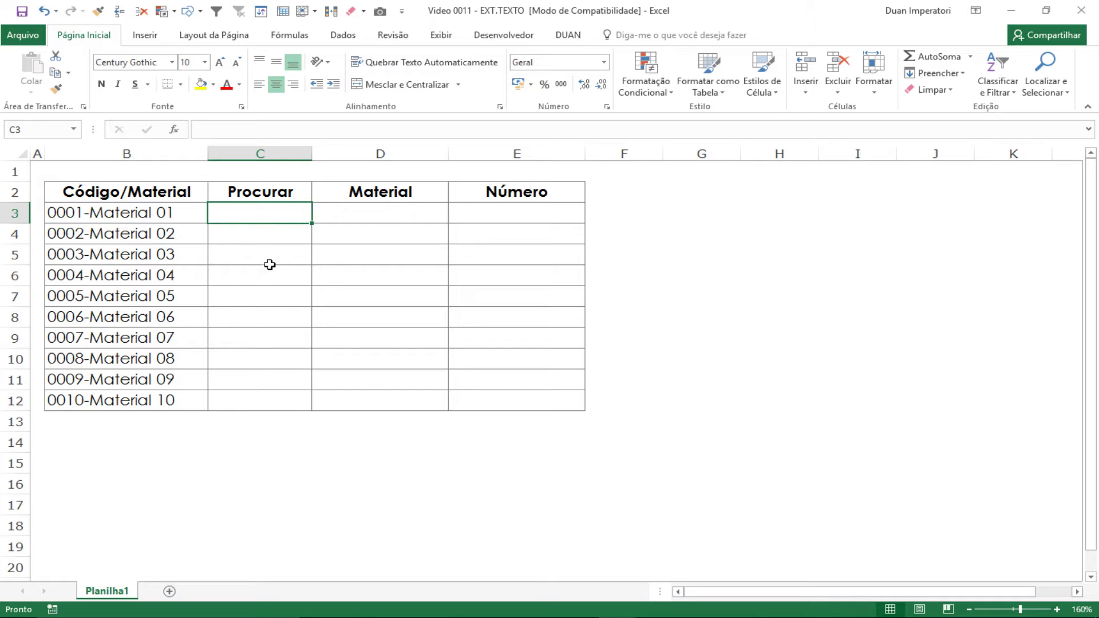
{"action": "left_click", "coordinate": [236, 271]}
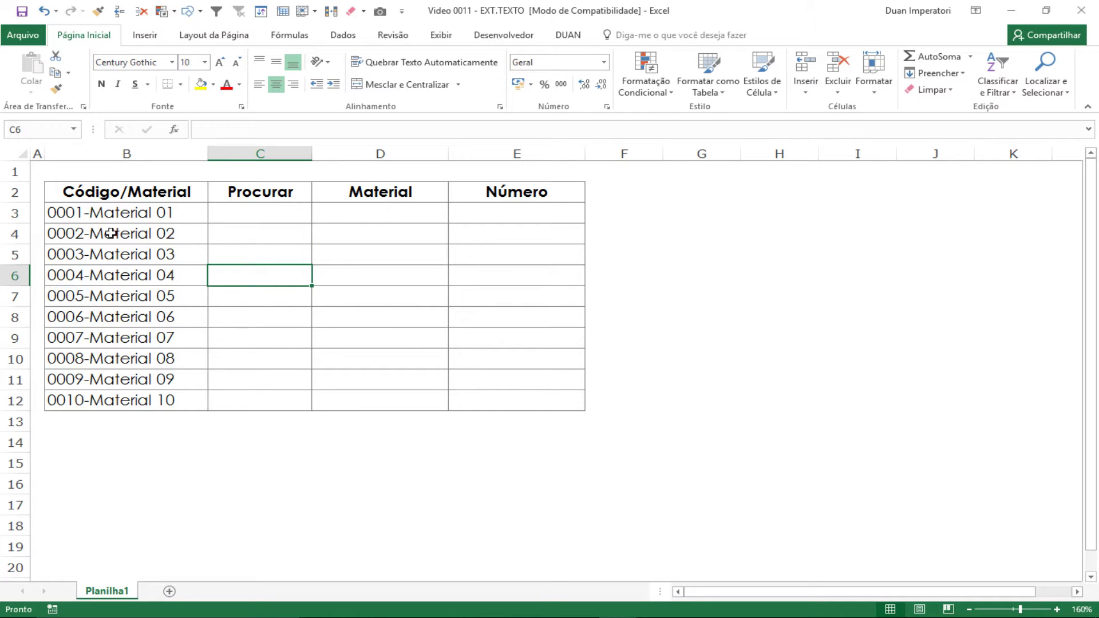
{"action": "left_click_drag", "start_coordinate": [106, 215], "coordinate": [126, 411]}
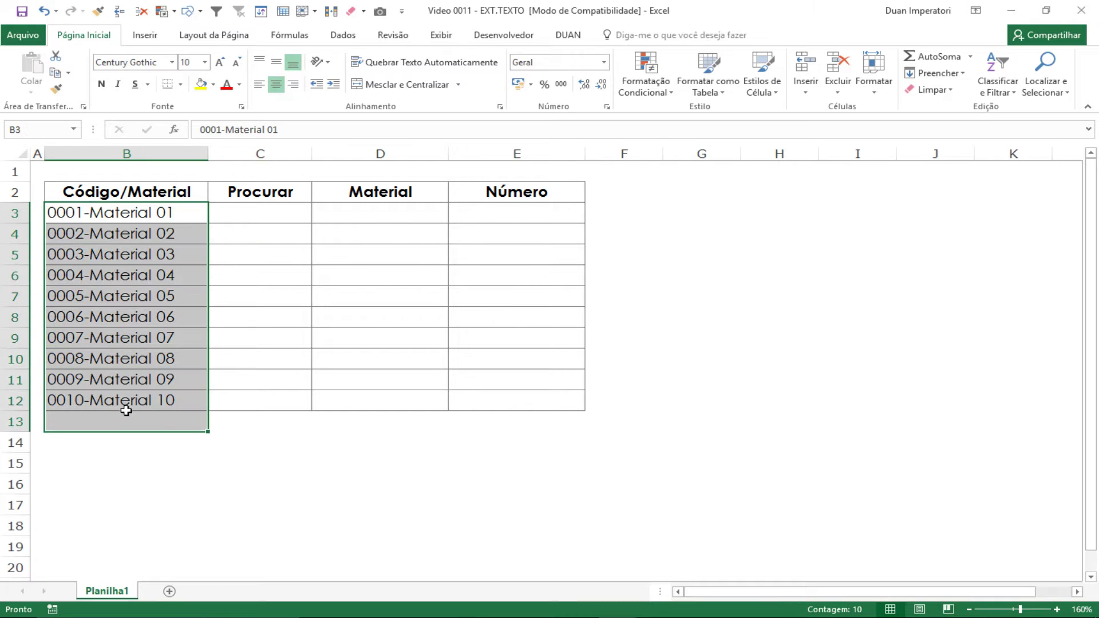
{"action": "left_click", "coordinate": [110, 216]}
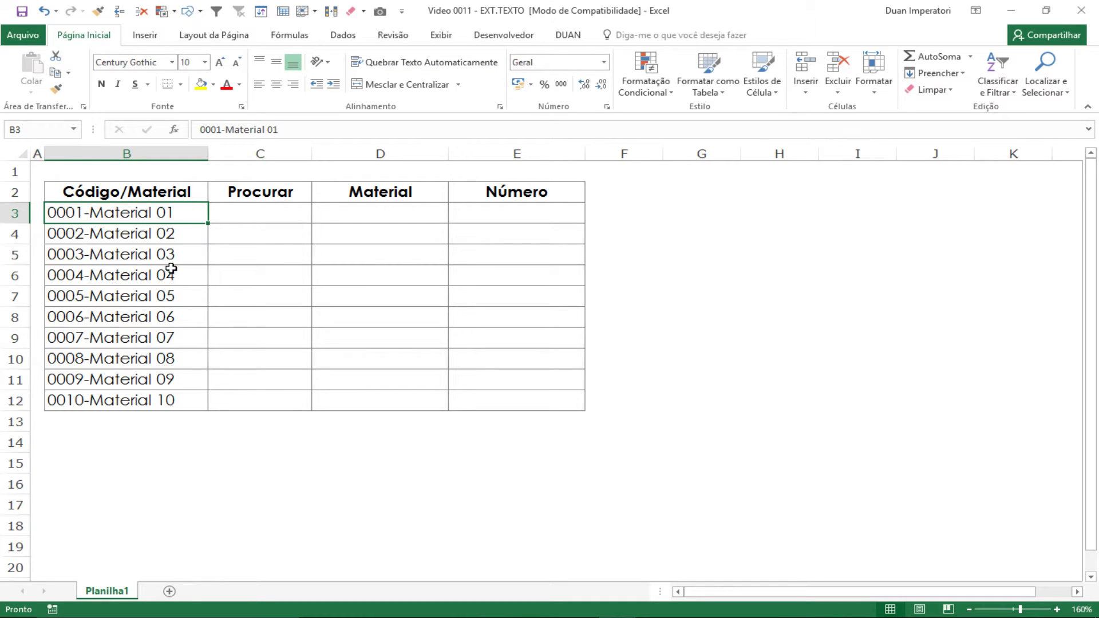
{"action": "left_click", "coordinate": [382, 213]}
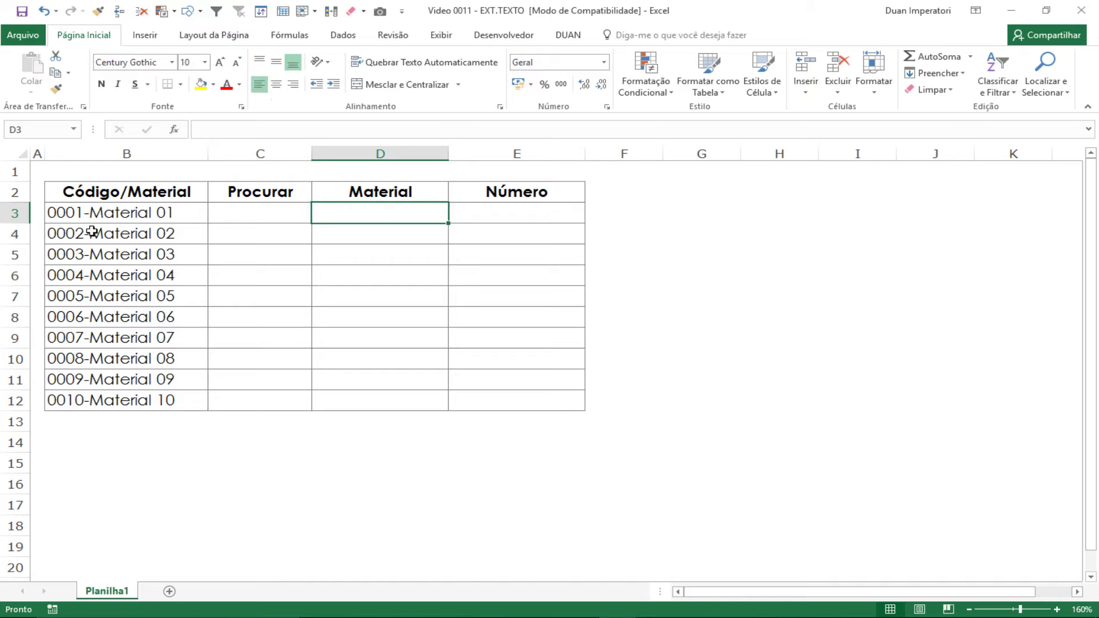
{"action": "left_click", "coordinate": [110, 213]}
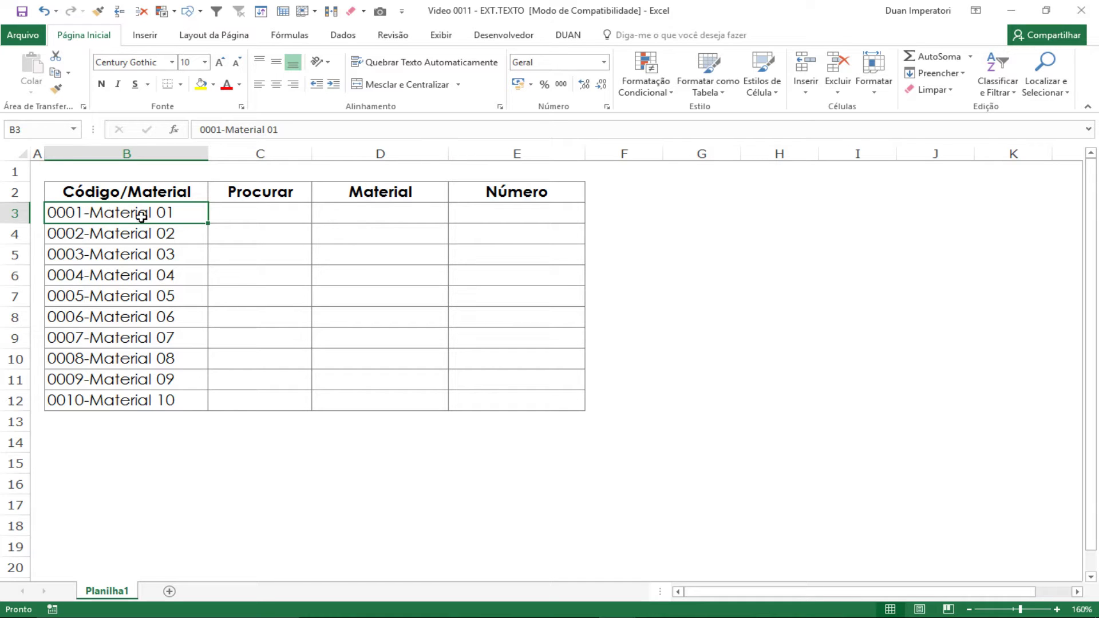
{"action": "left_click", "coordinate": [339, 217]}
{"action": "left_click", "coordinate": [111, 212]}
{"action": "left_click", "coordinate": [243, 228]}
Widen the Procurar column slightly.
{"action": "left_click", "coordinate": [270, 209]}
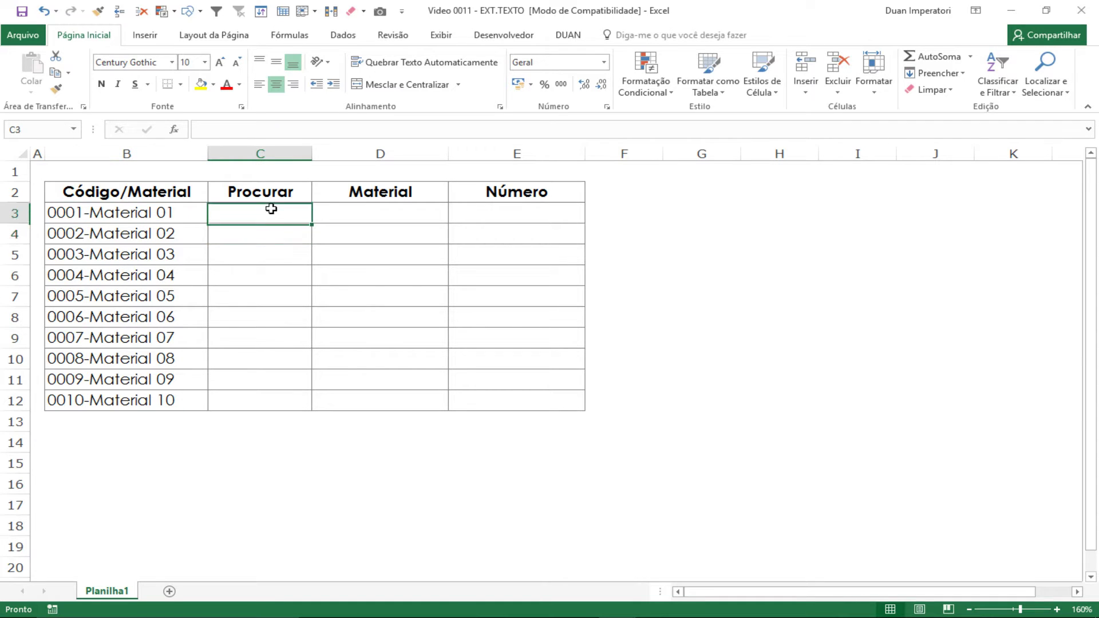
{"action": "left_click_drag", "start_coordinate": [311, 150], "coordinate": [322, 150]}
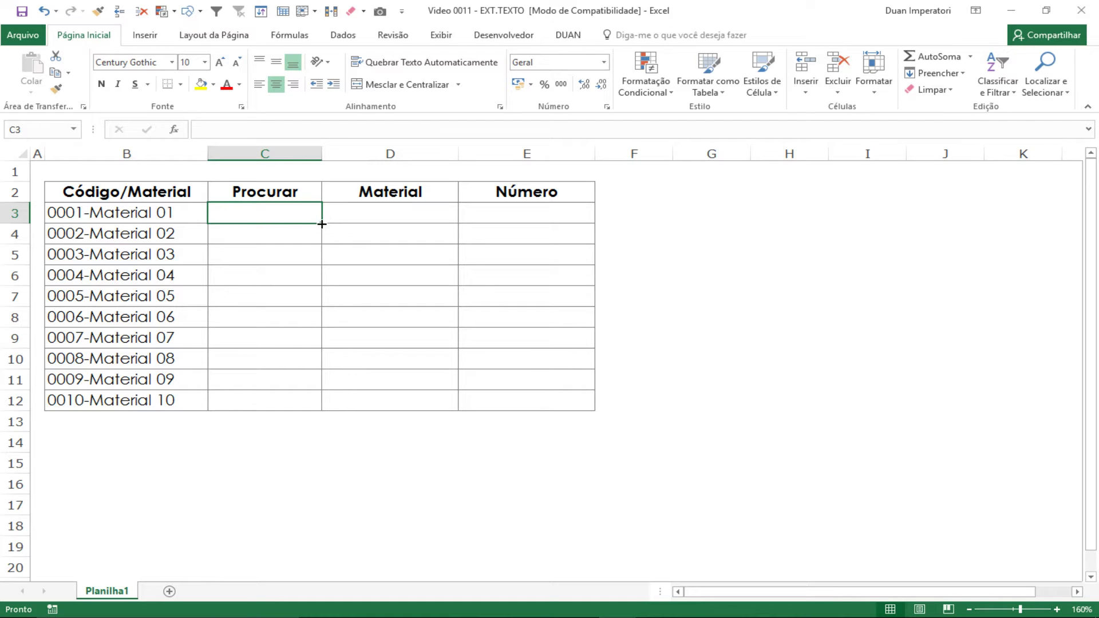
{"action": "left_click", "coordinate": [141, 299]}
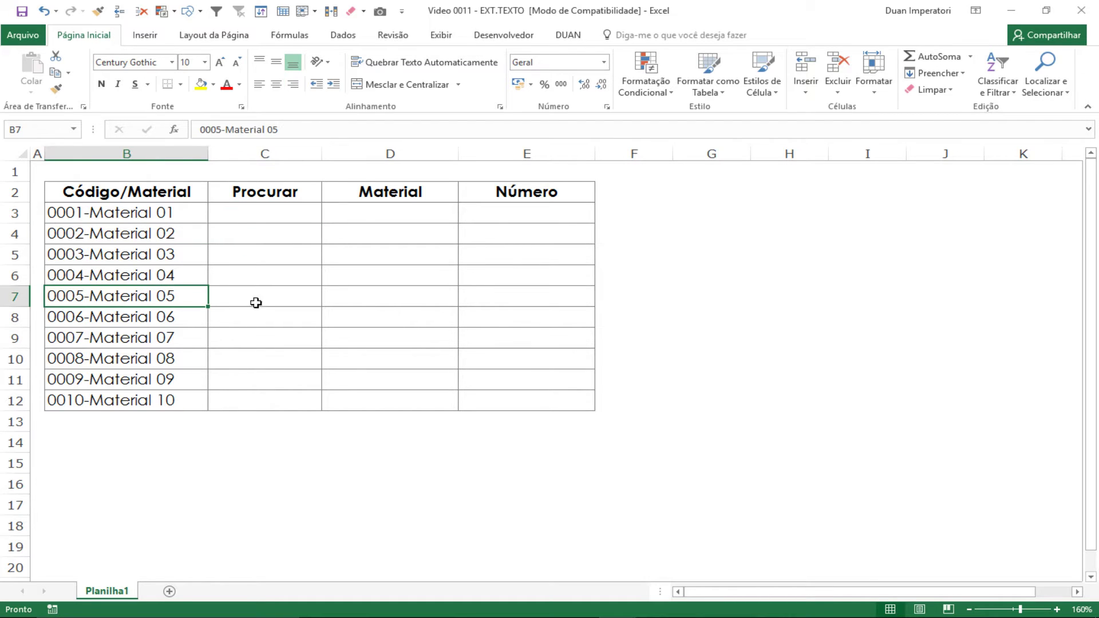
Enter a PROCURAR formula in C3 through the function arguments, with Texto_procurado "-", No_texto B3 and Núm_inicial left empty.
{"action": "left_click", "coordinate": [258, 211]}
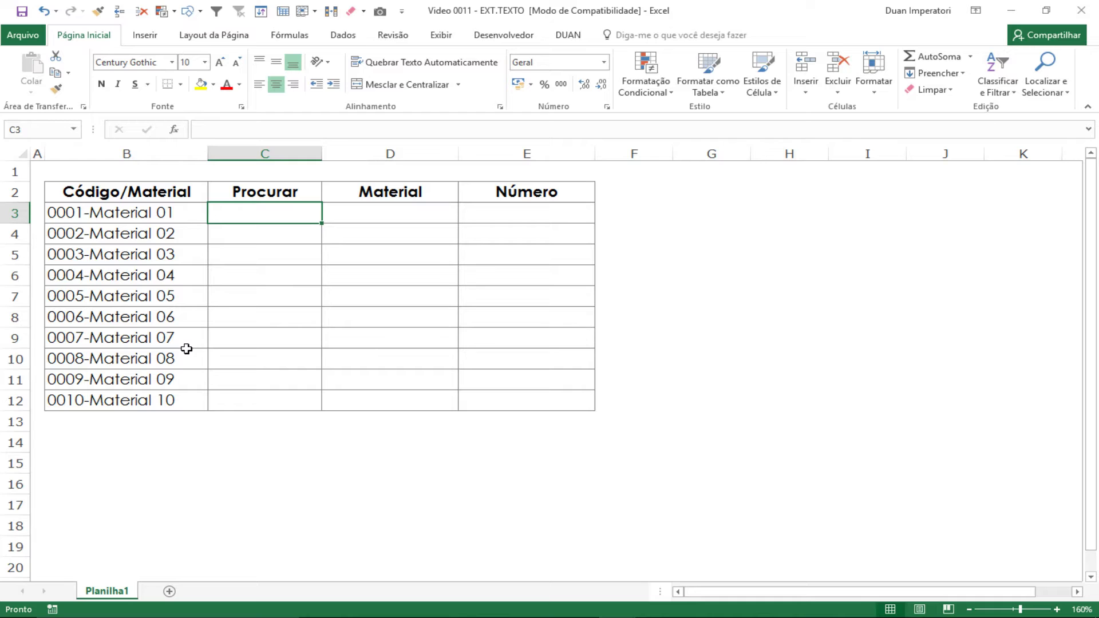
{"action": "type", "text": "=procu"}
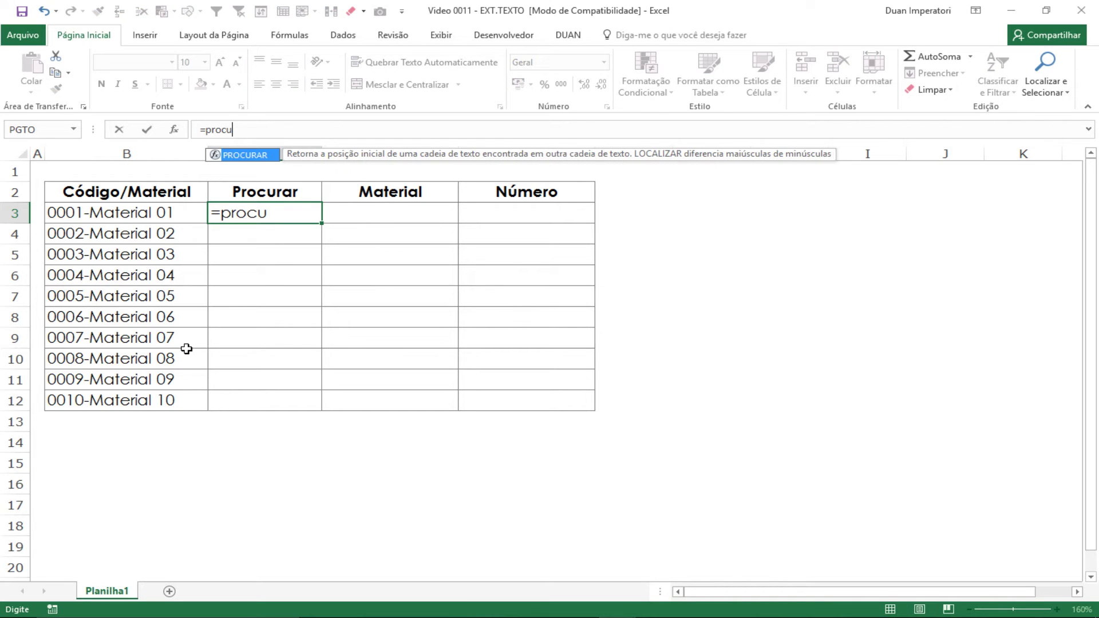
{"action": "key", "text": "Tab"}
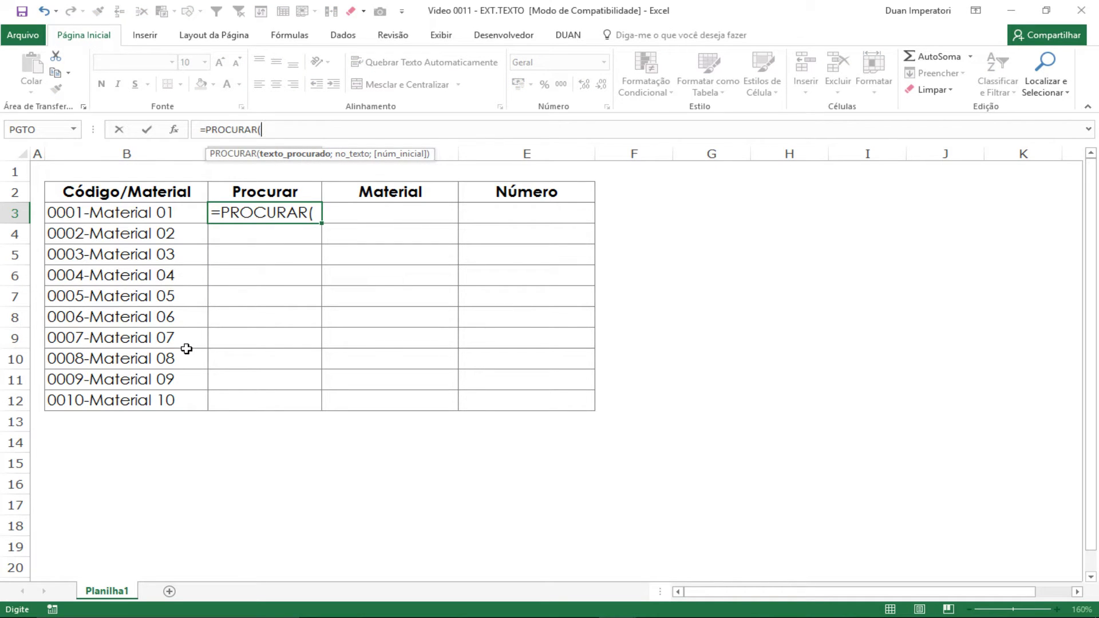
{"action": "left_click", "coordinate": [175, 130]}
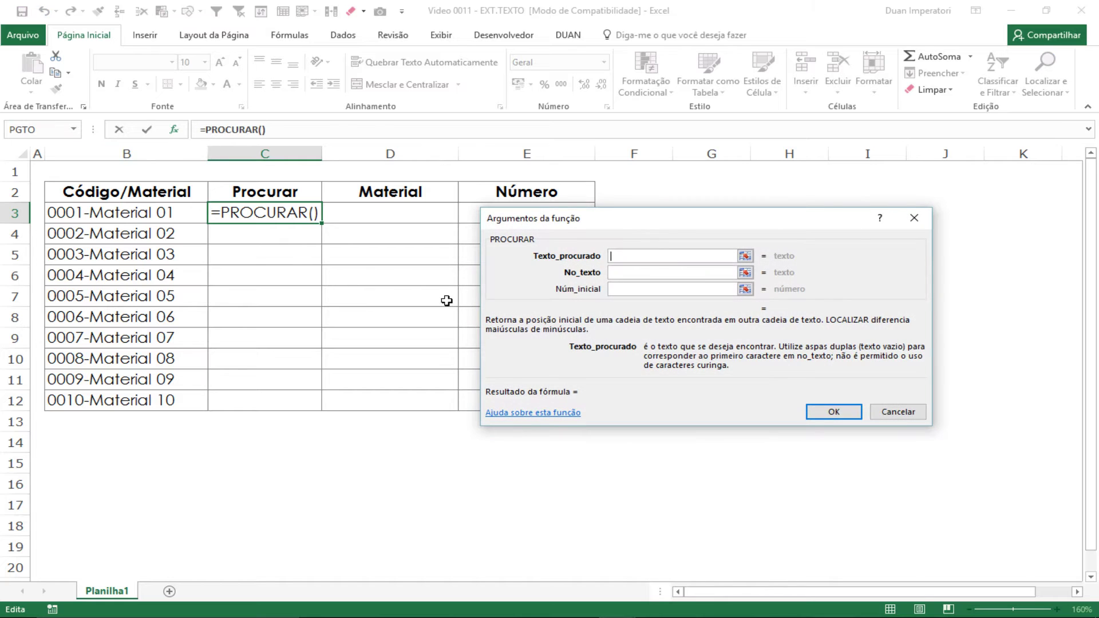
{"action": "left_click_drag", "start_coordinate": [627, 226], "coordinate": [353, 273]}
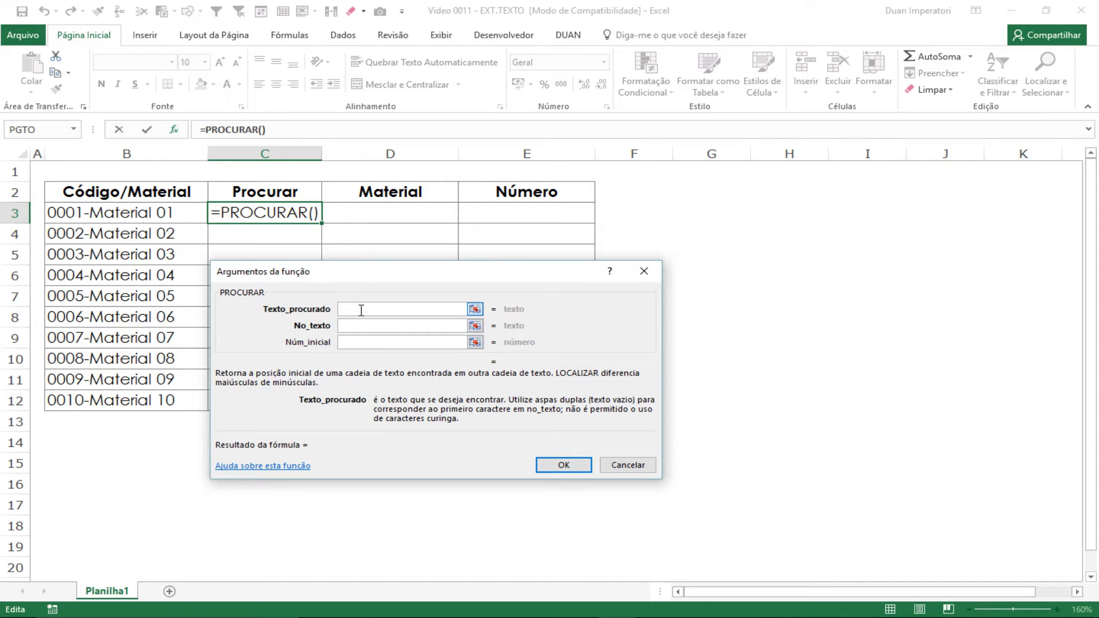
{"action": "type", "text": "-"}
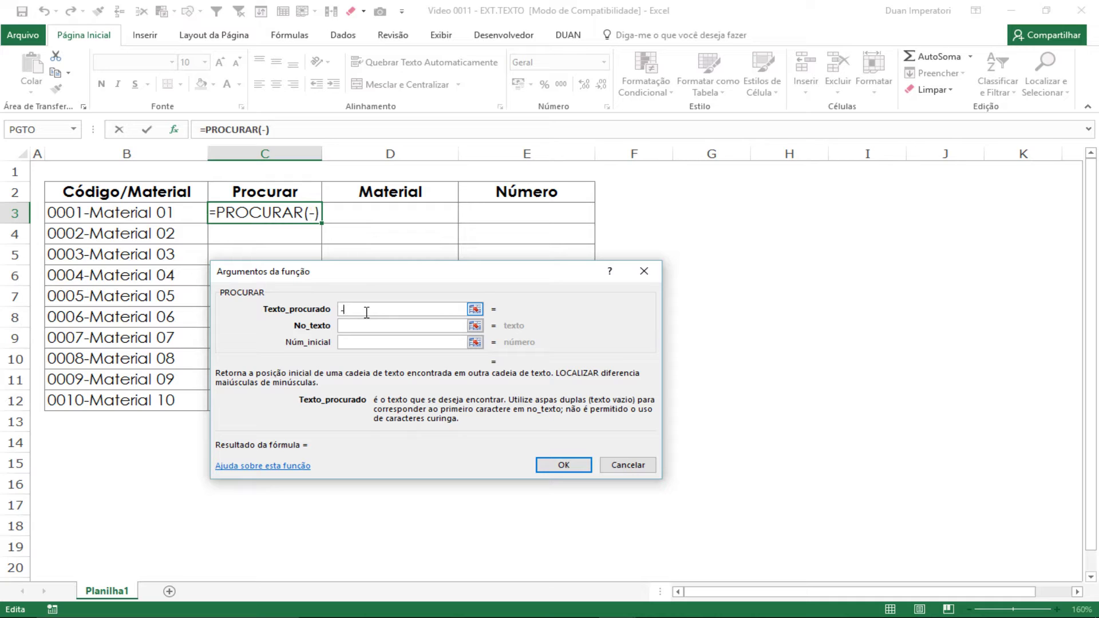
{"action": "key", "text": "Tab"}
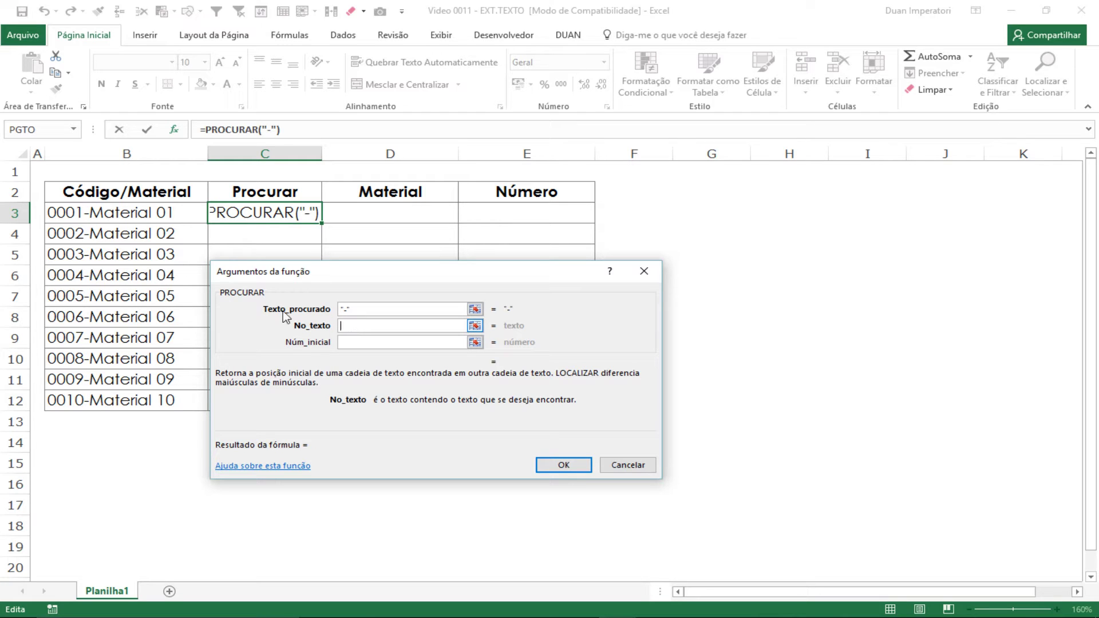
{"action": "left_click", "coordinate": [117, 216]}
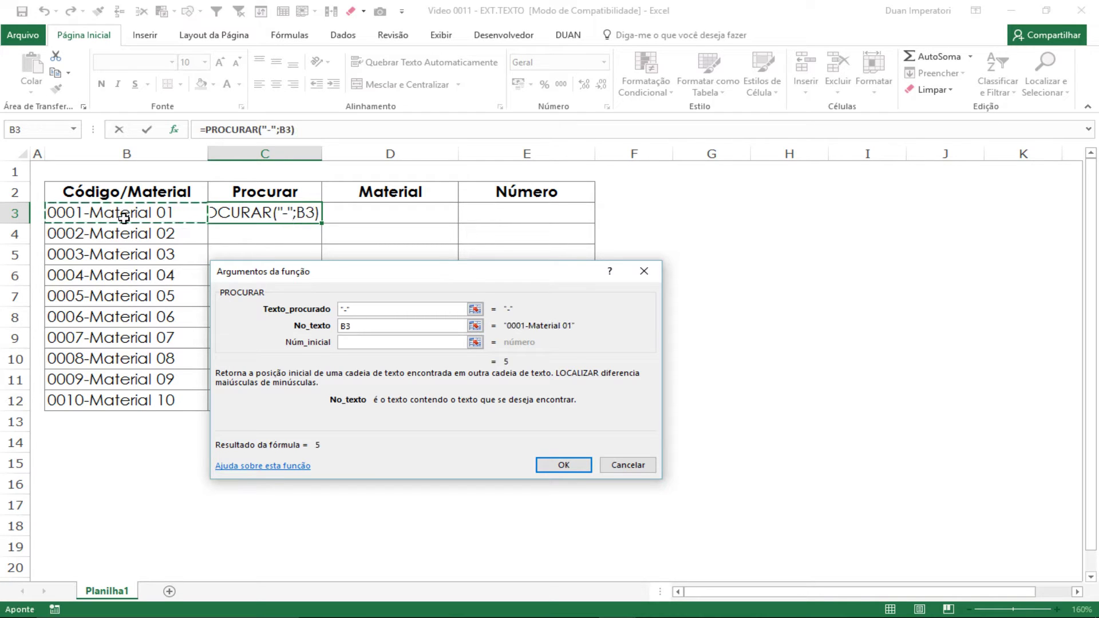
{"action": "key", "text": "Tab"}
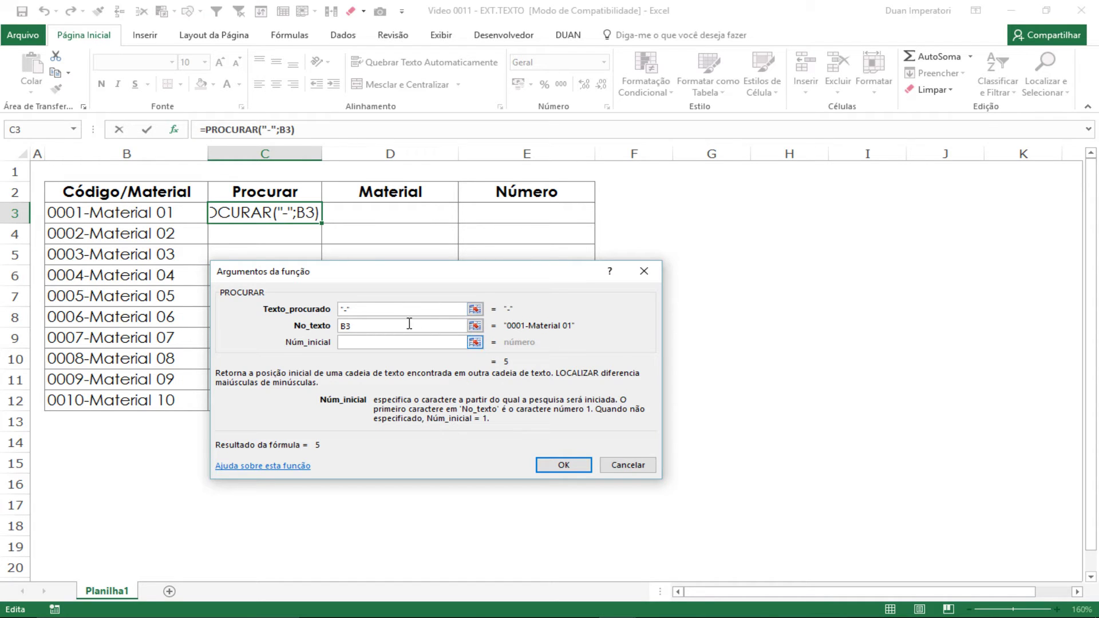
{"action": "left_click", "coordinate": [360, 310]}
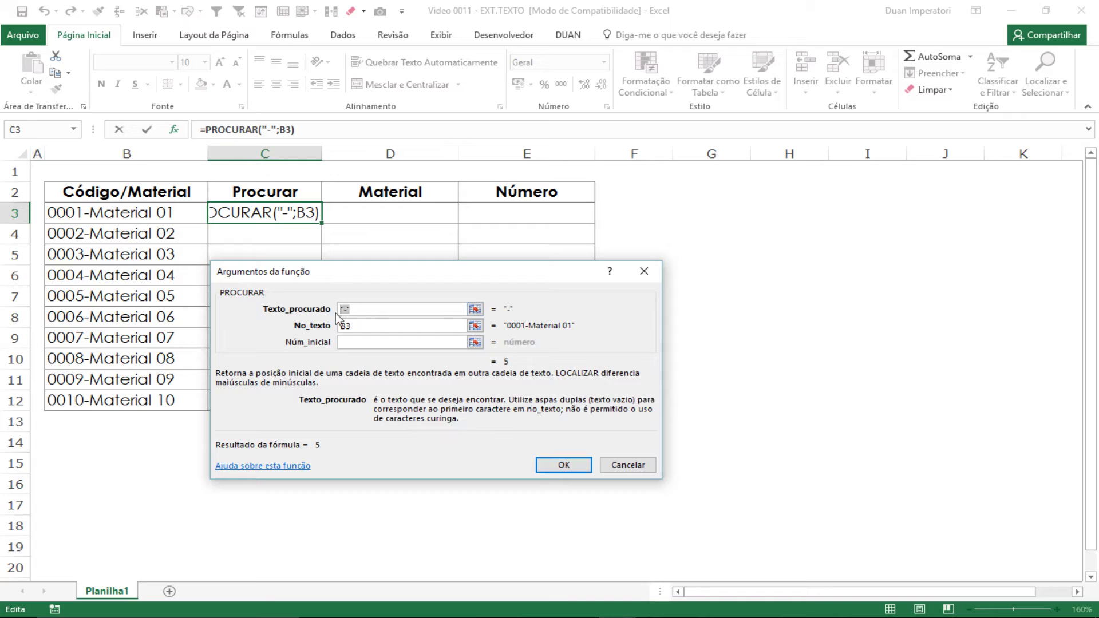
{"action": "left_click", "coordinate": [364, 331]}
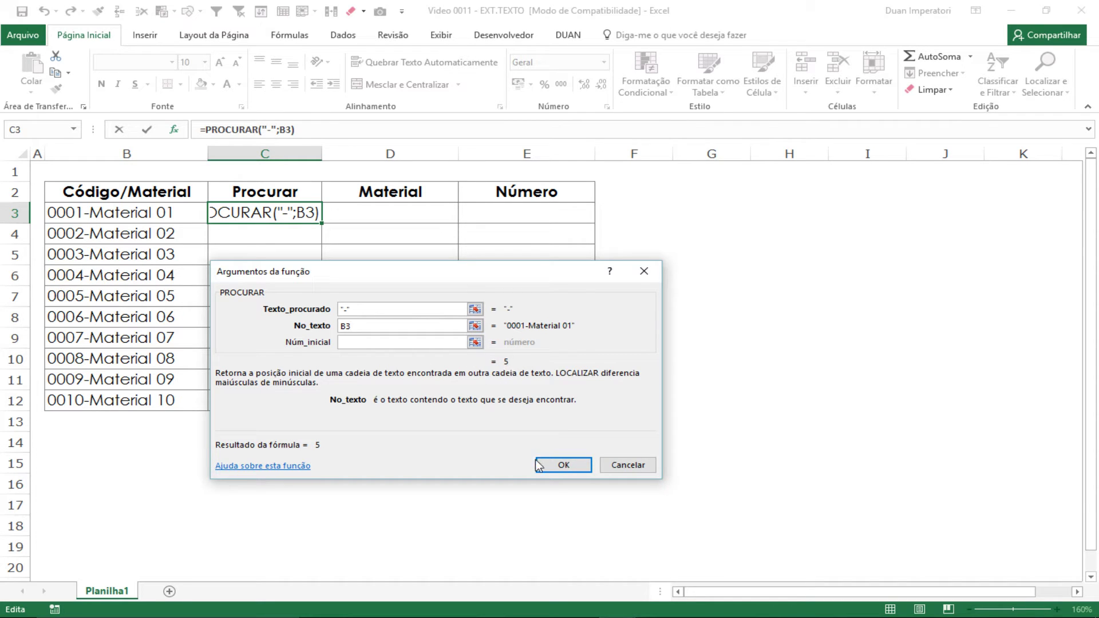
{"action": "left_click", "coordinate": [549, 466]}
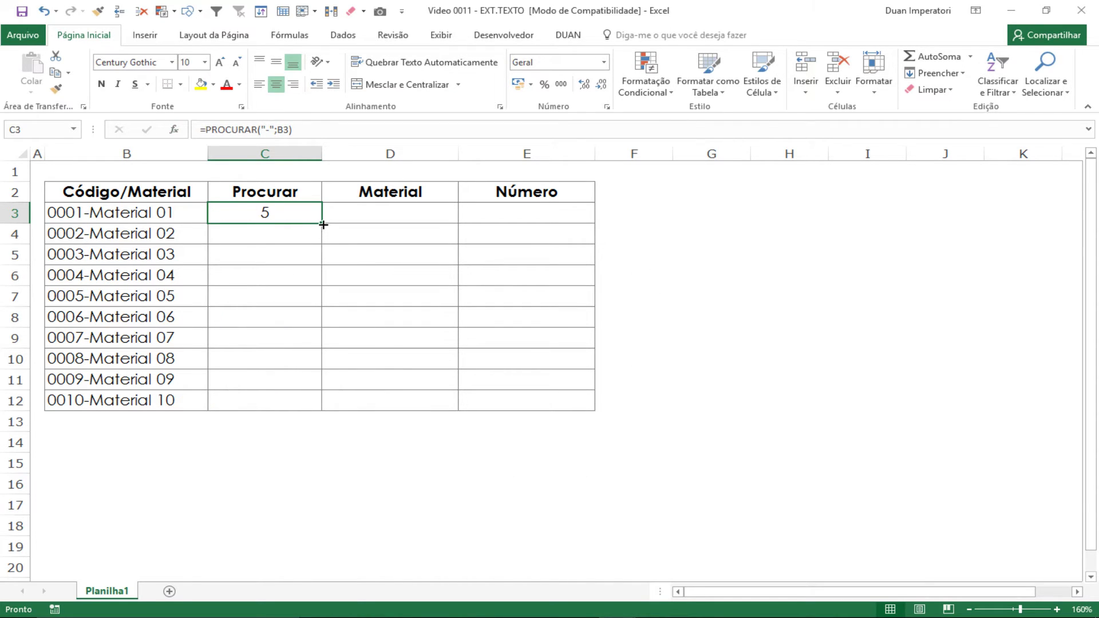
Fill the PROCURAR formula from C3 down to C12.
{"action": "left_click_drag", "start_coordinate": [324, 225], "coordinate": [323, 409]}
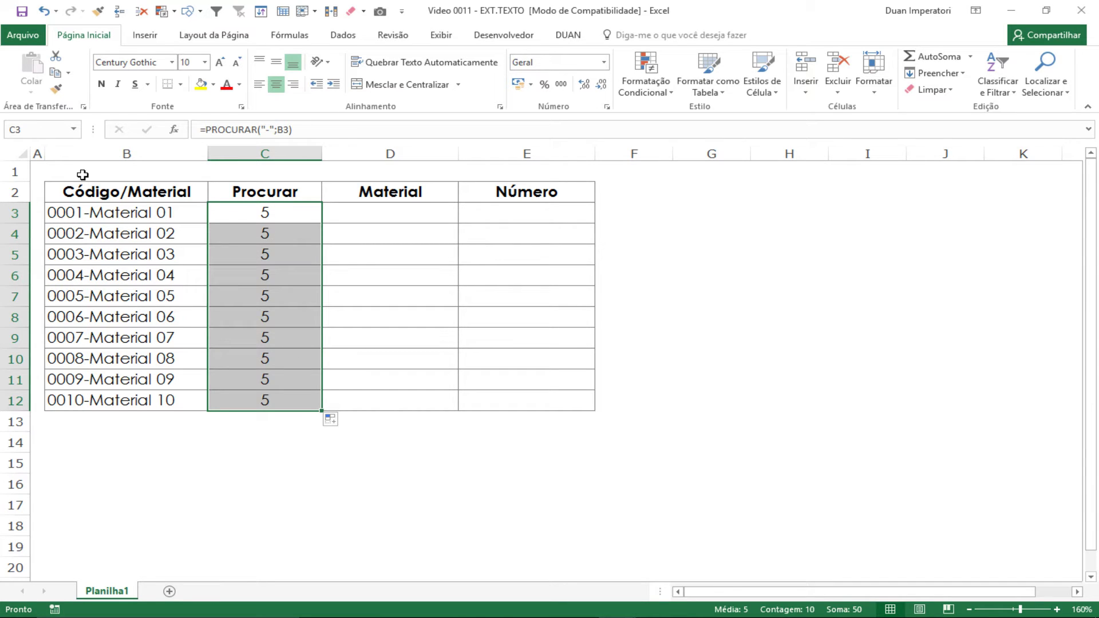
{"action": "left_click", "coordinate": [263, 222]}
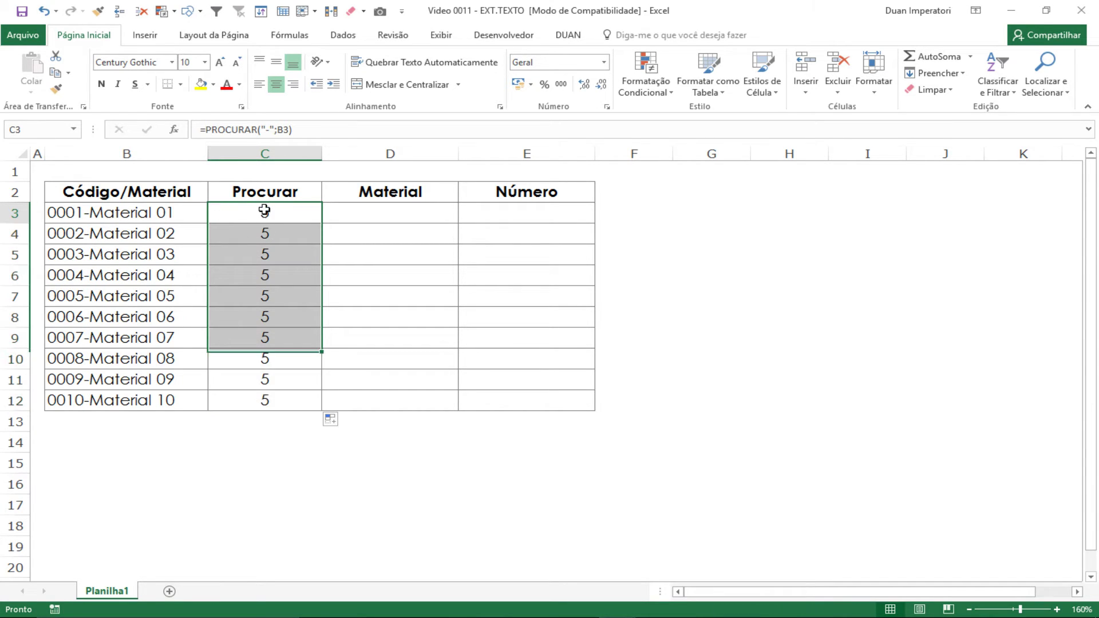
Add an extra zero to the code in B7, making it 00005-Material 05, and check the Procurar result beside it.
{"action": "left_click", "coordinate": [112, 297]}
{"action": "left_click", "coordinate": [216, 130]}
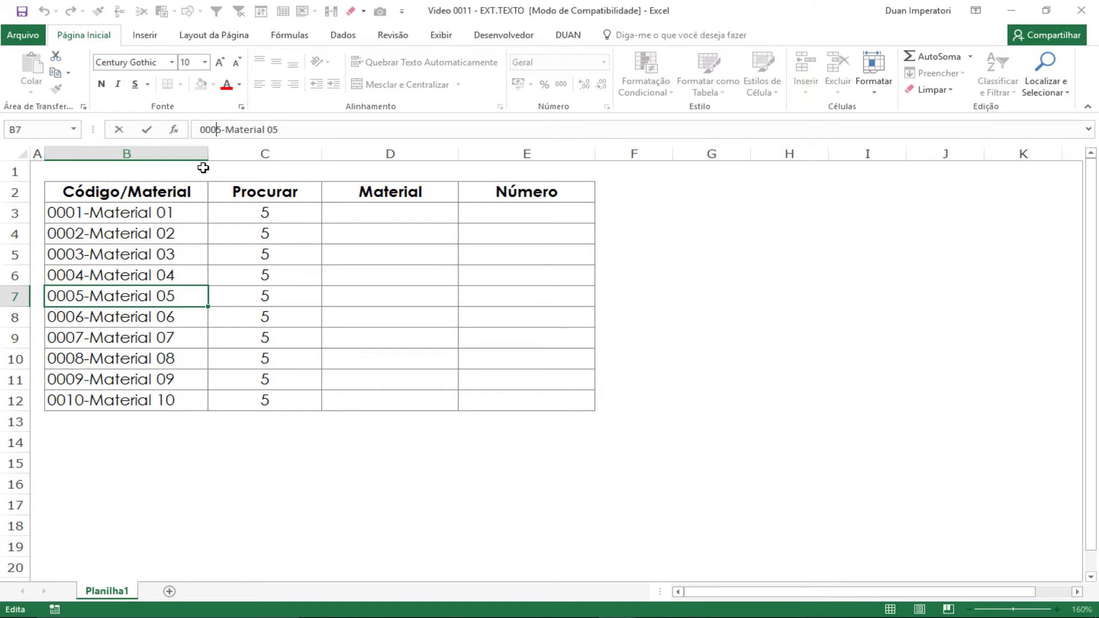
{"action": "type", "text": "0"}
{"action": "key", "text": "Return"}
{"action": "key", "text": "Up"}
{"action": "key", "text": "Right"}
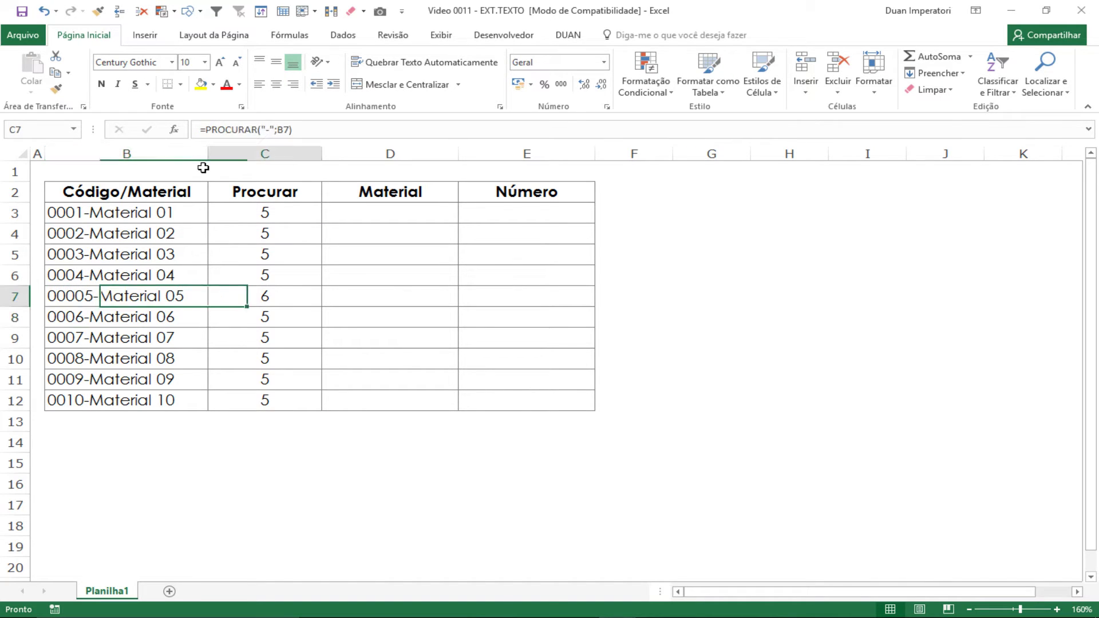
{"action": "key", "text": "Left"}
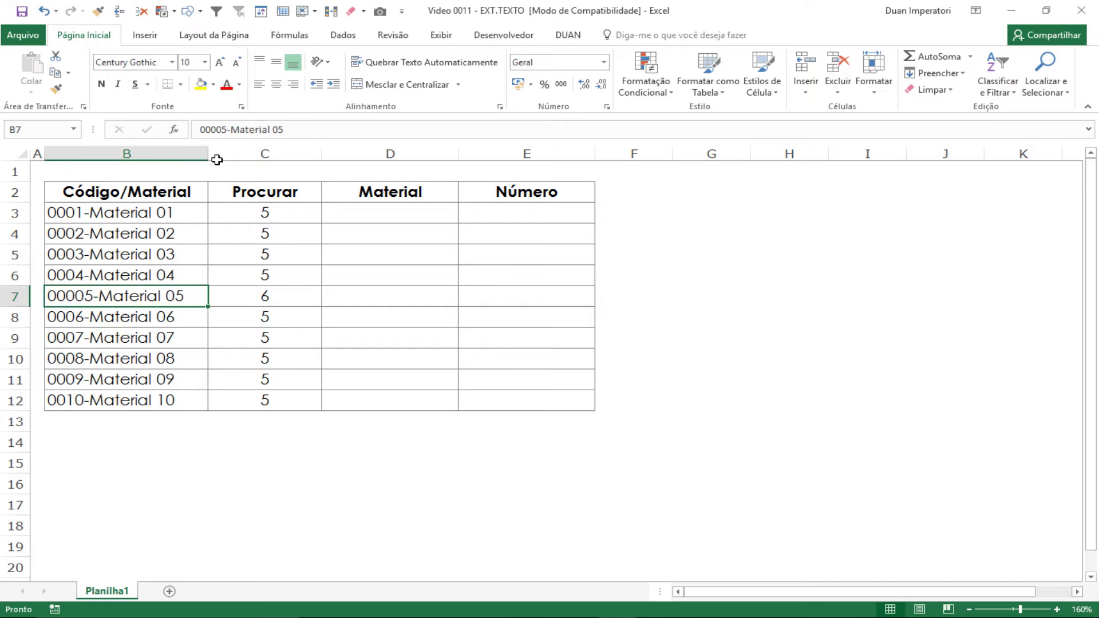
Remove the extra zero from B7 so the entry reads 0005-Material 05.
{"action": "left_click", "coordinate": [217, 130]}
{"action": "key", "text": "Delete"}
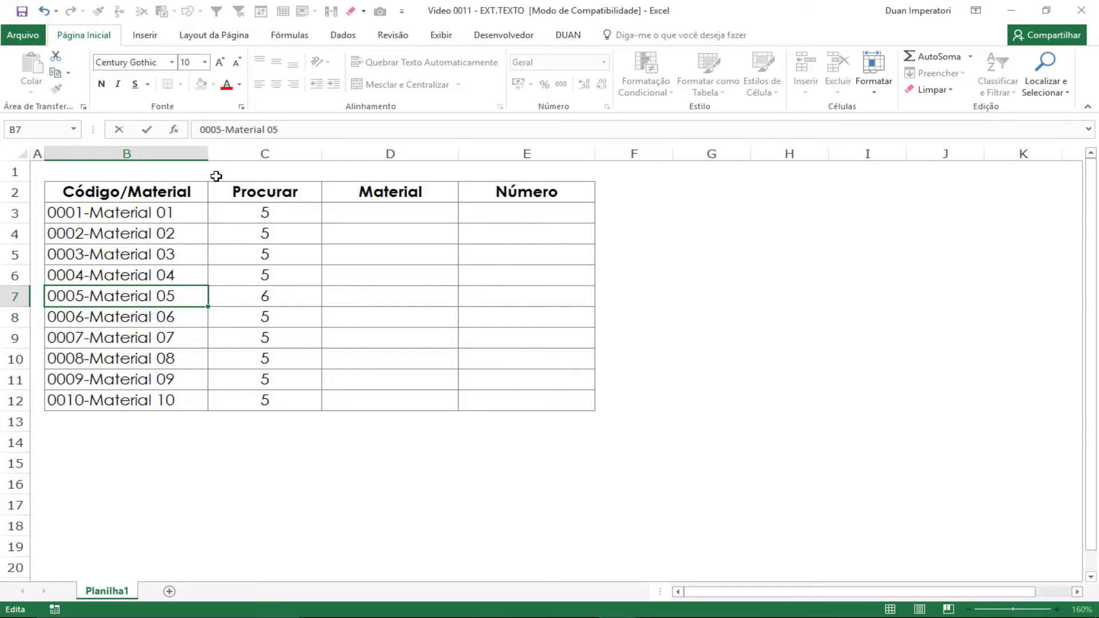
{"action": "key", "text": "Return"}
{"action": "left_click", "coordinate": [267, 199]}
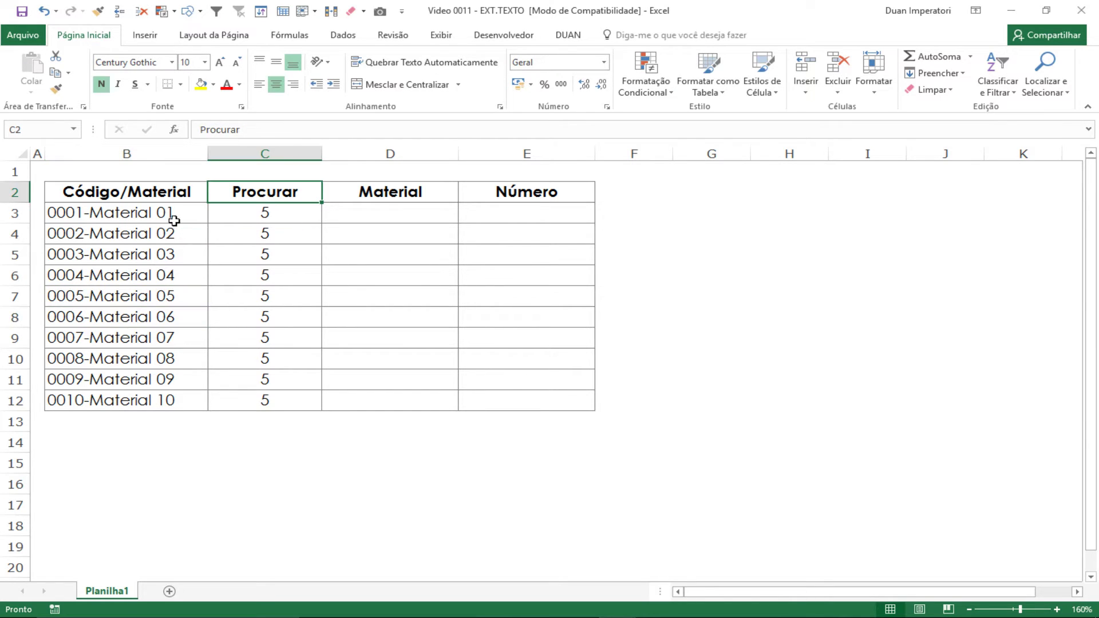
Copy the formula text PROCURAR("-";B3) from C3 without the equals sign, leaving the cell unedited.
{"action": "left_click", "coordinate": [283, 218]}
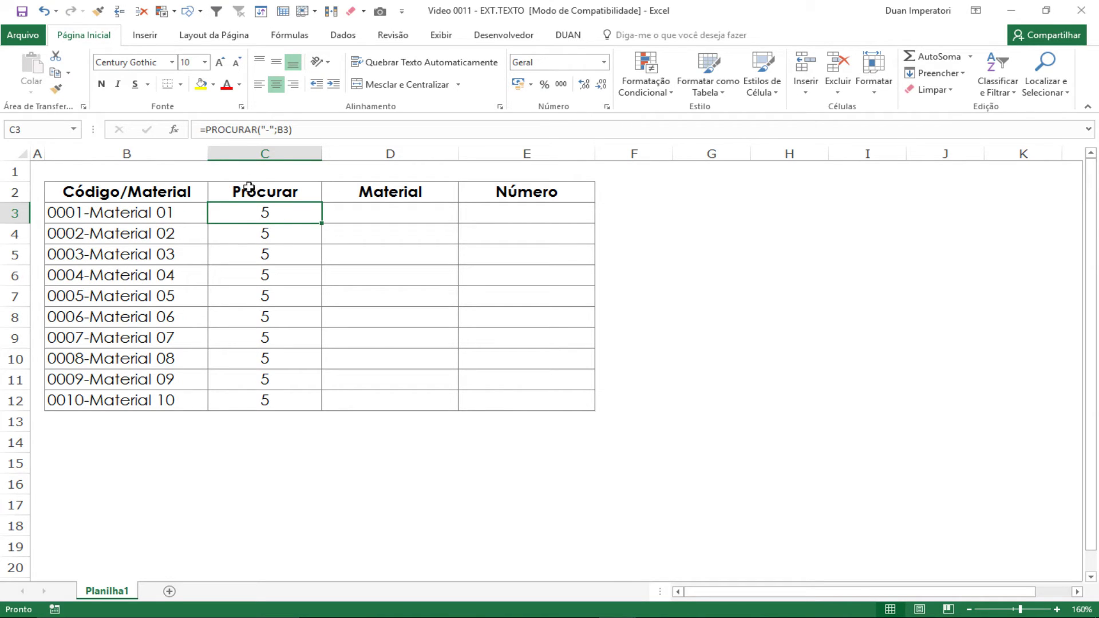
{"action": "left_click_drag", "start_coordinate": [206, 129], "coordinate": [346, 134]}
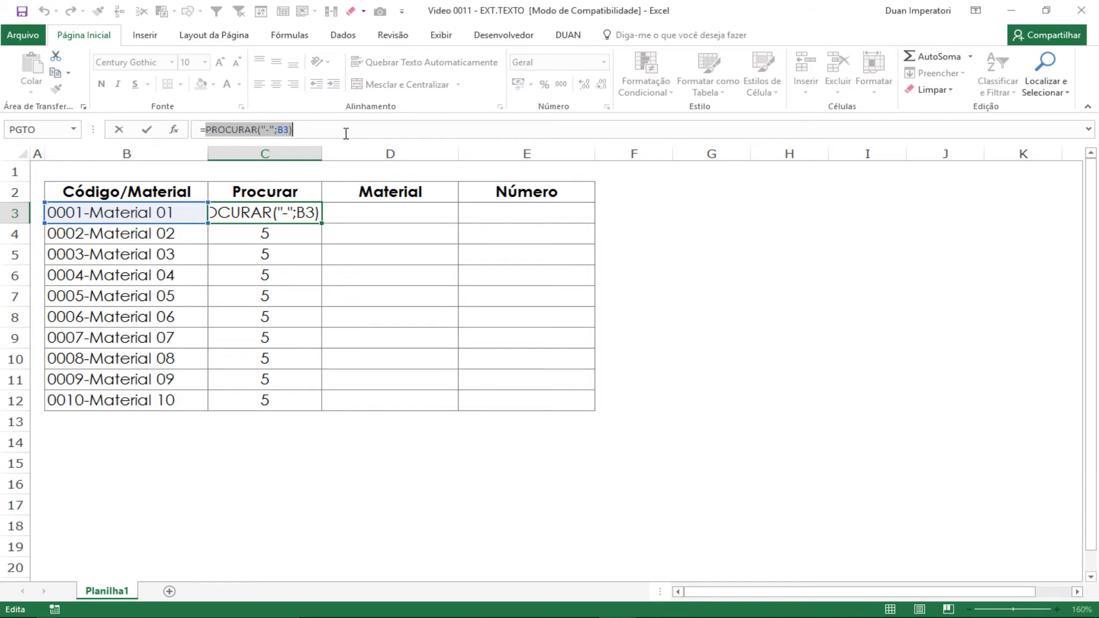
{"action": "right_click", "coordinate": [248, 131]}
{"action": "left_click", "coordinate": [283, 160]}
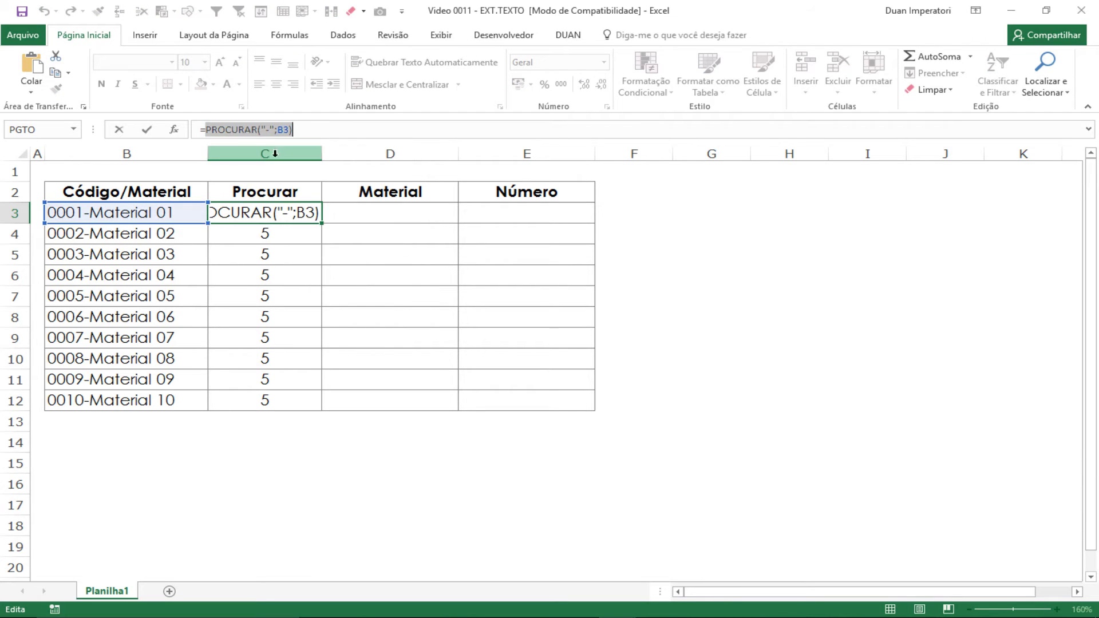
{"action": "key", "text": "Escape"}
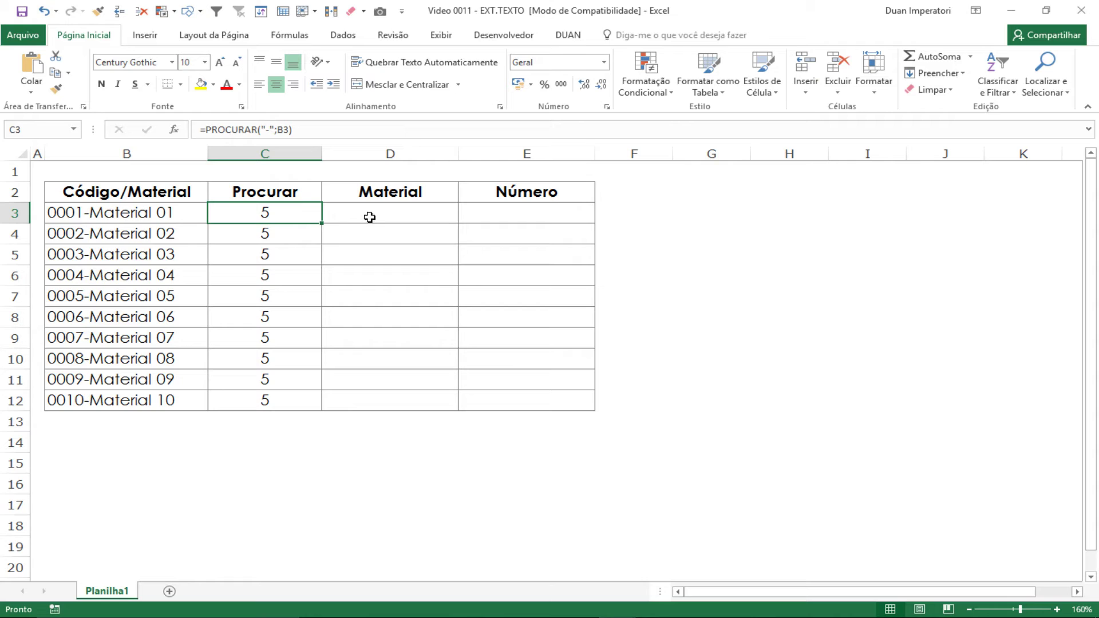
Start an EXT.TEXTO formula in D3 and open its function arguments, keeping the dialog clear of row 3.
{"action": "left_click", "coordinate": [365, 213]}
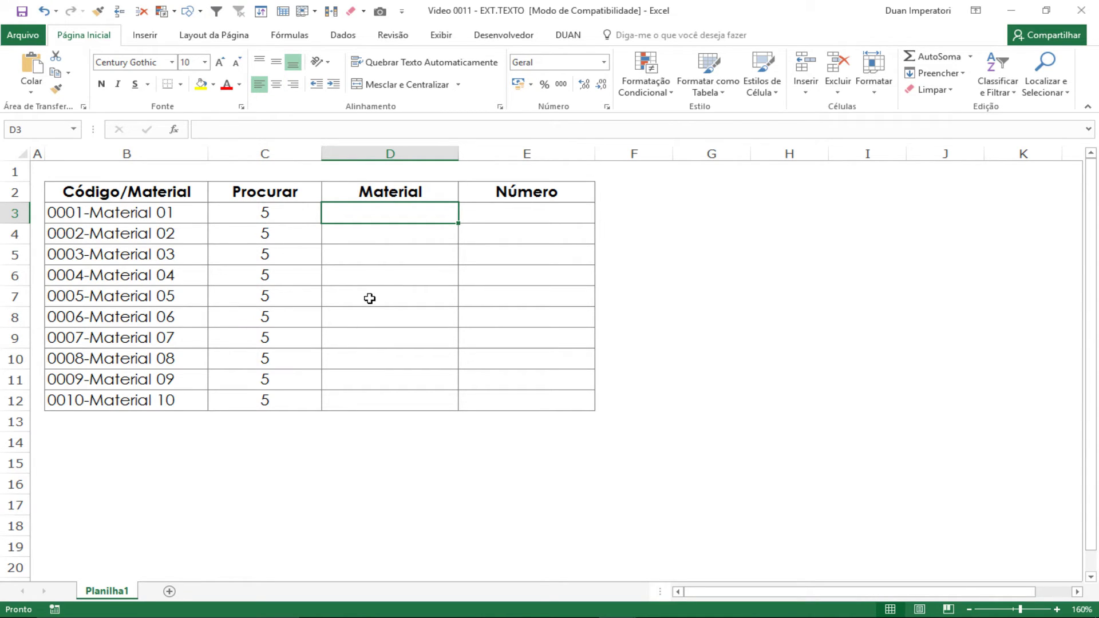
{"action": "type", "text": "="}
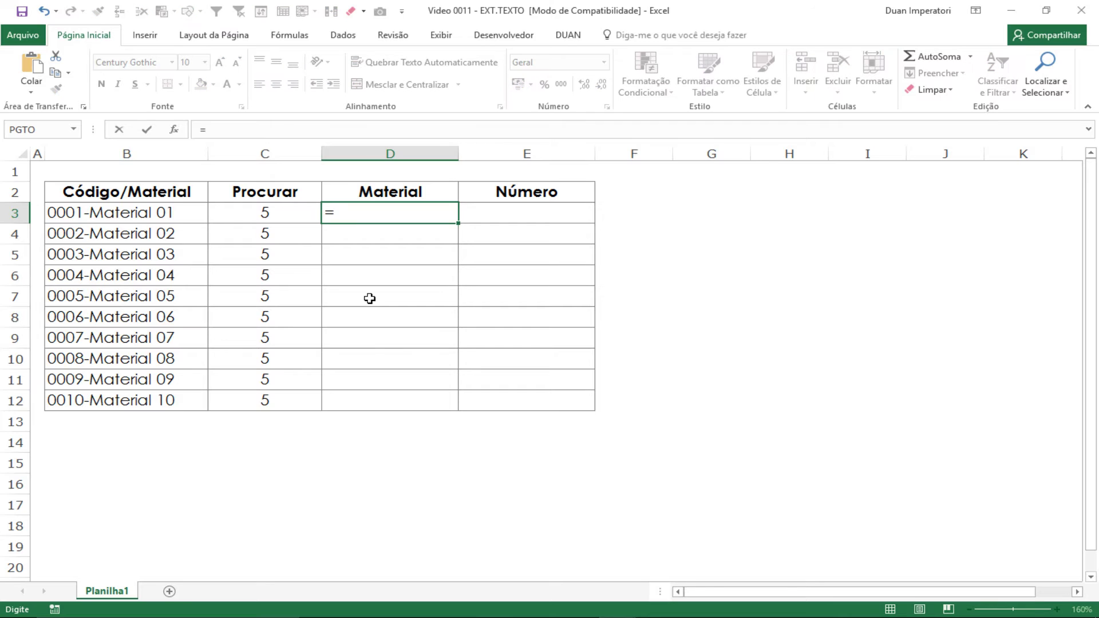
{"action": "type", "text": "ext"}
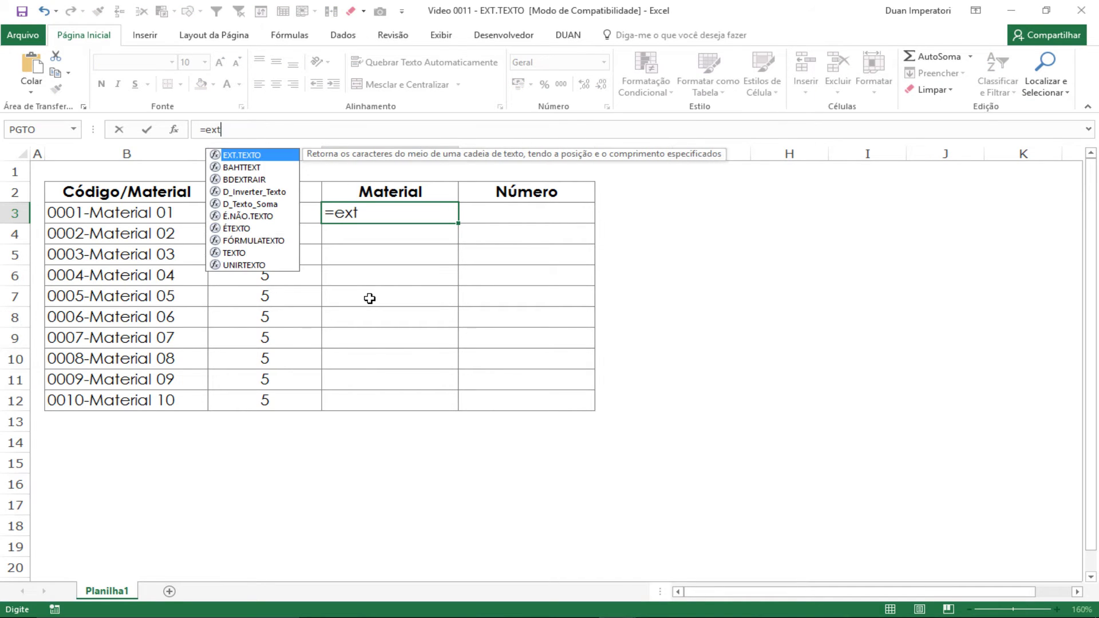
{"action": "type", "text": "."}
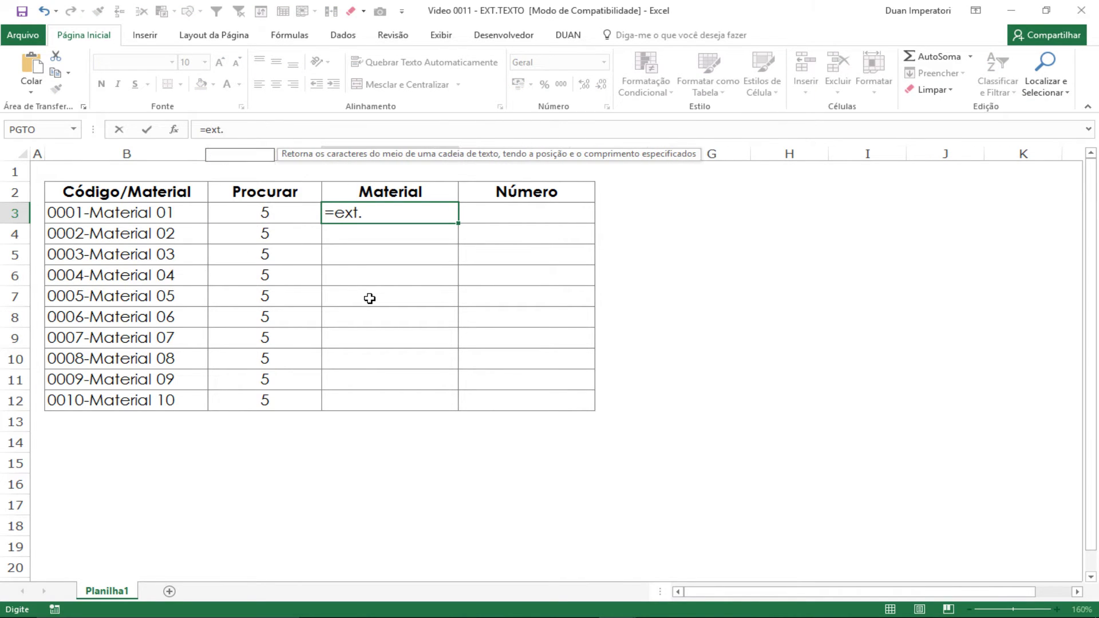
{"action": "type", "text": "texto"}
{"action": "key", "text": "Tab"}
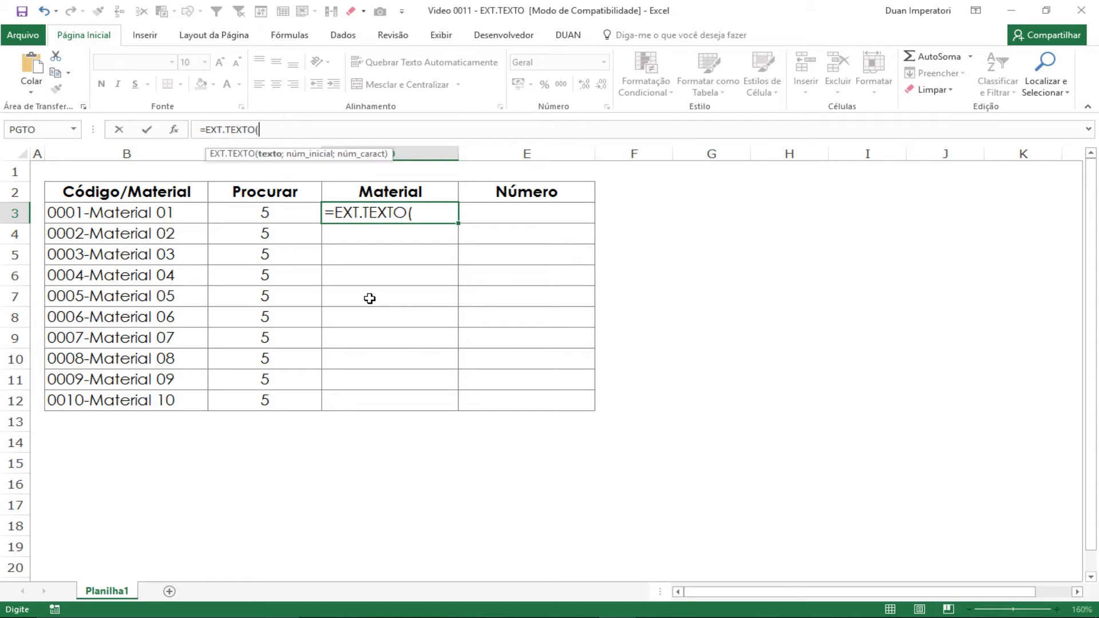
{"action": "left_click", "coordinate": [174, 129]}
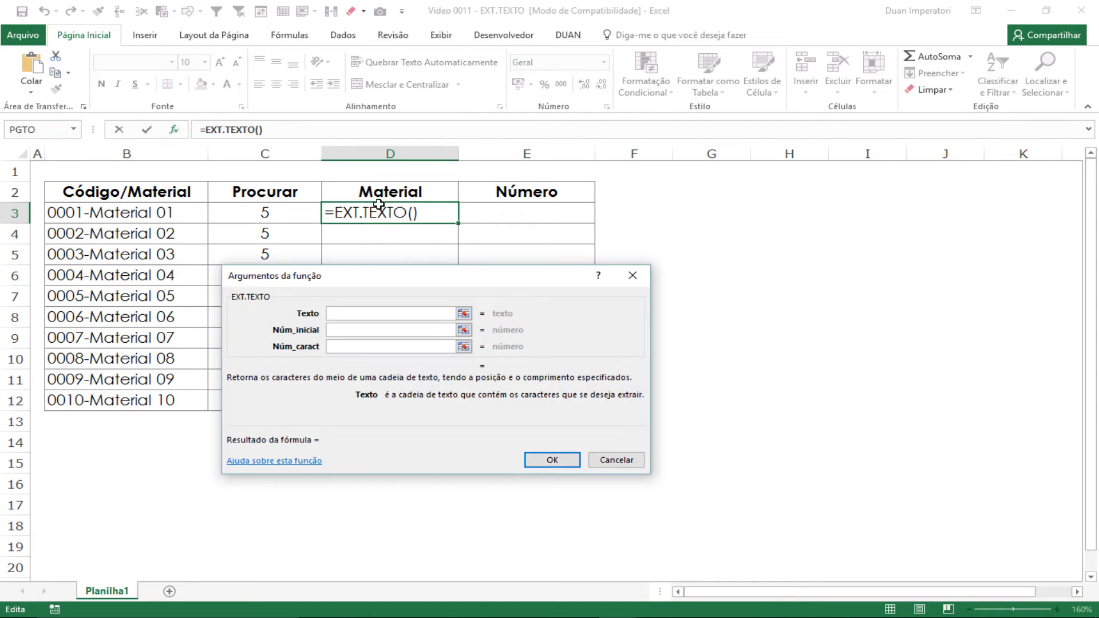
{"action": "left_click_drag", "start_coordinate": [374, 278], "coordinate": [418, 260]}
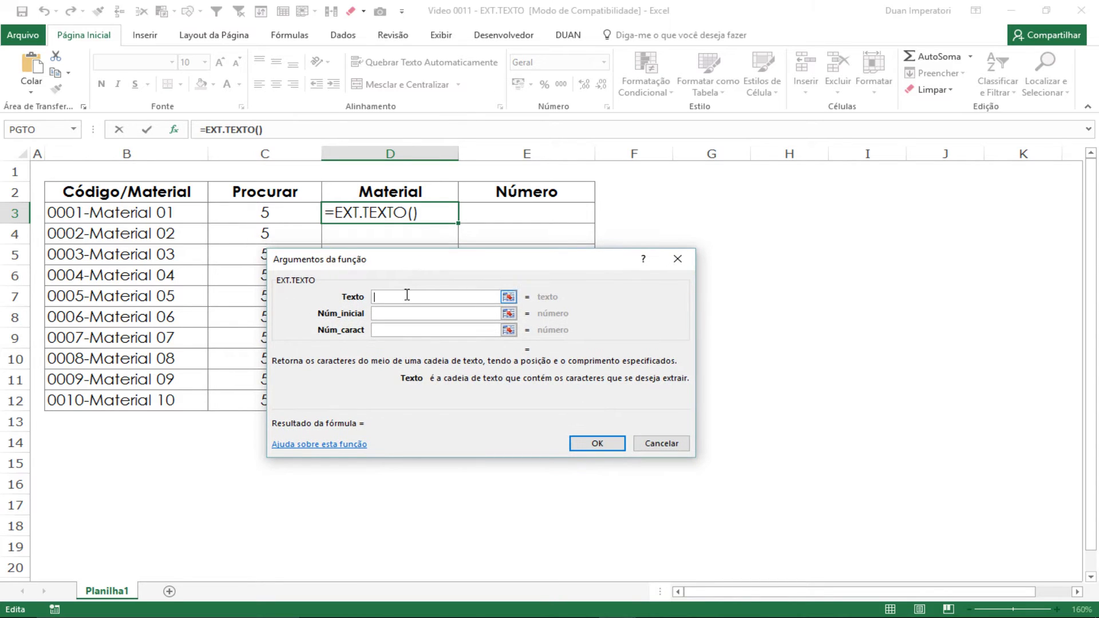
Set the EXT.TEXTO arguments Texto to B3 and Núm_inicial to the copied PROCURAR("-";B3).
{"action": "left_click", "coordinate": [143, 213]}
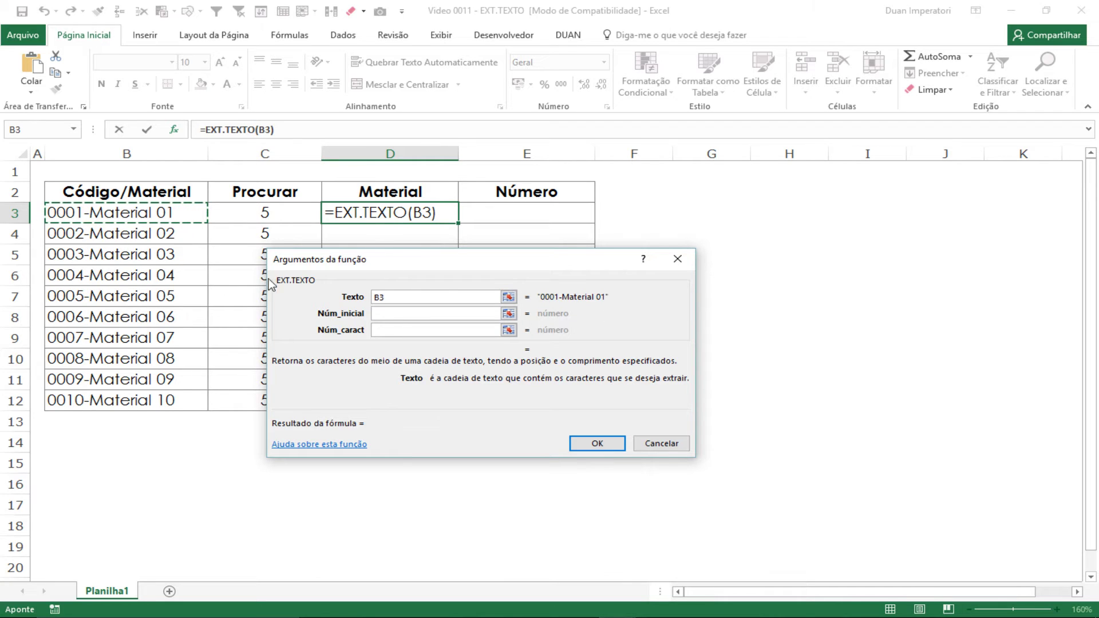
{"action": "left_click", "coordinate": [388, 316]}
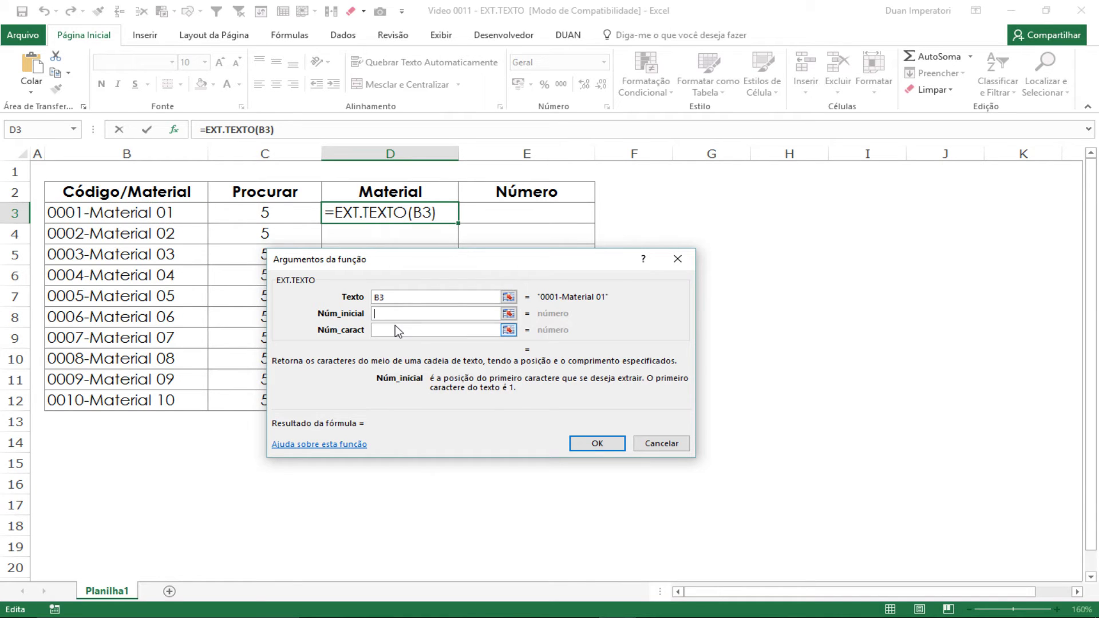
{"action": "key", "text": "ctrl+v"}
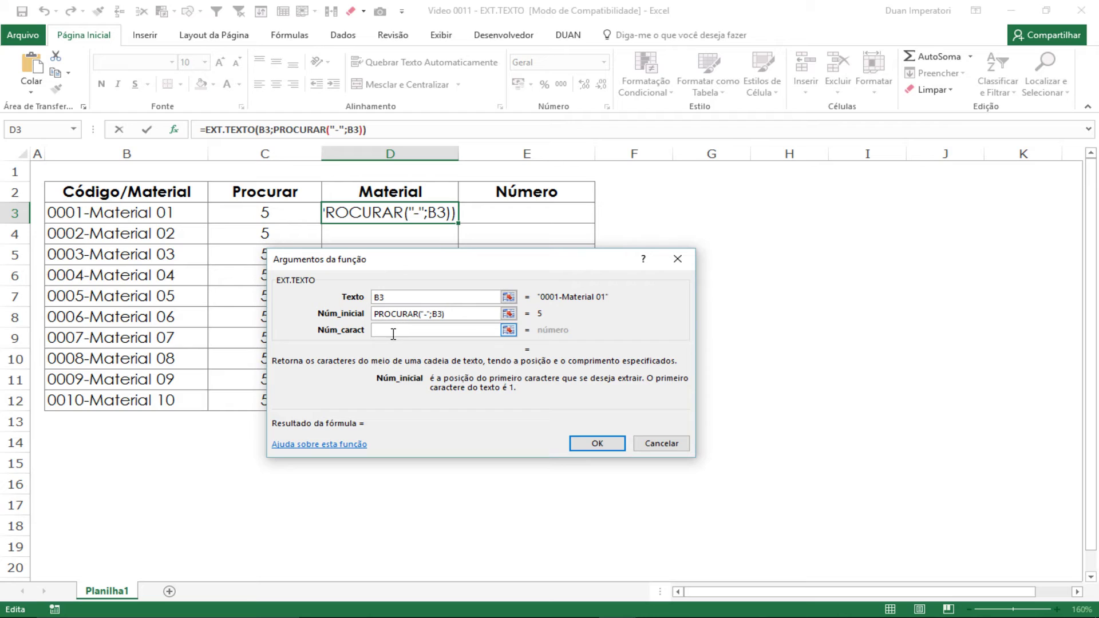
Set Núm_caract to 99, trying a longer 99999 before settling on the two-digit value.
{"action": "left_click", "coordinate": [395, 332]}
{"action": "type", "text": "99"}
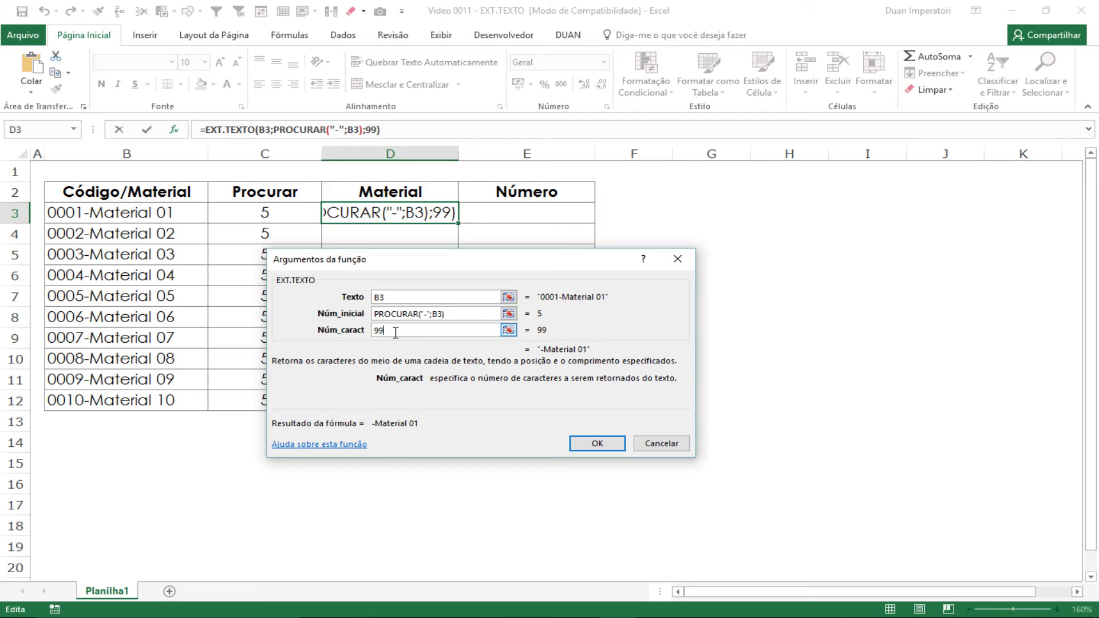
{"action": "type", "text": "99"}
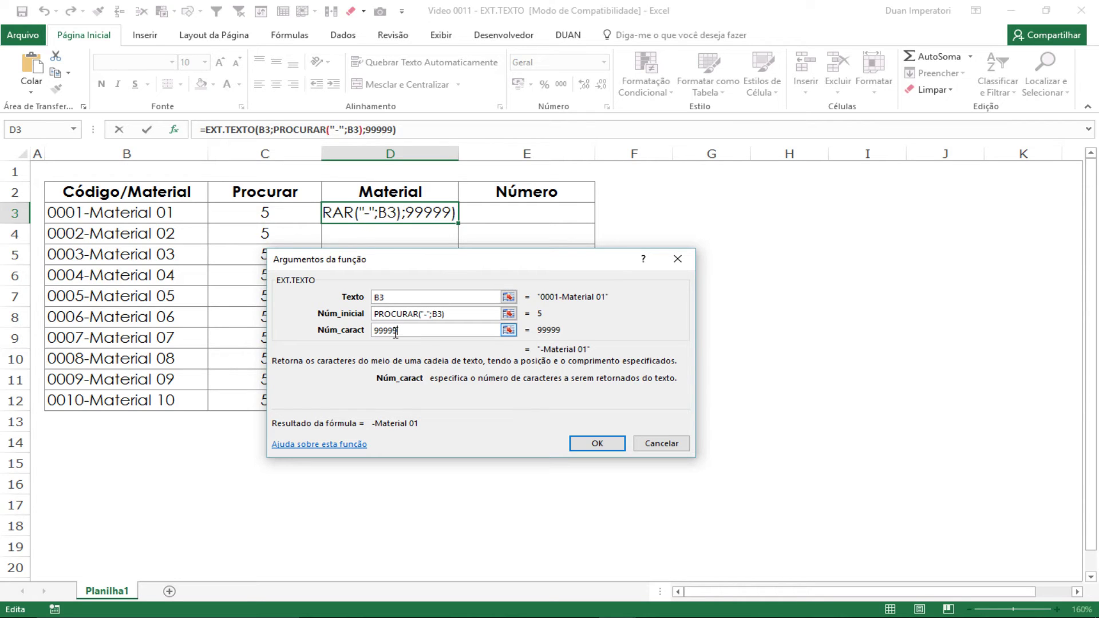
{"action": "key", "text": "BackSpace"}
{"action": "key", "text": "BackSpace"}
{"action": "key", "text": "BackSpace"}
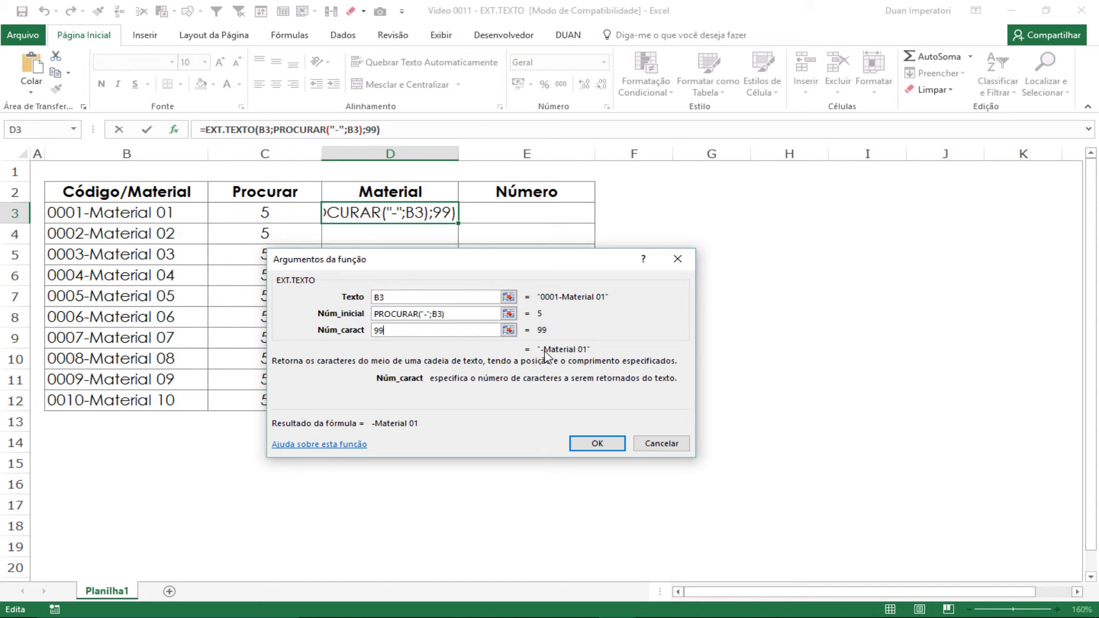
Add 1 to Núm_inicial, making it PROCURAR("-";B3)+1, and fill the accepted D3 formula down to D12.
{"action": "left_click", "coordinate": [459, 315]}
{"action": "type", "text": "+"}
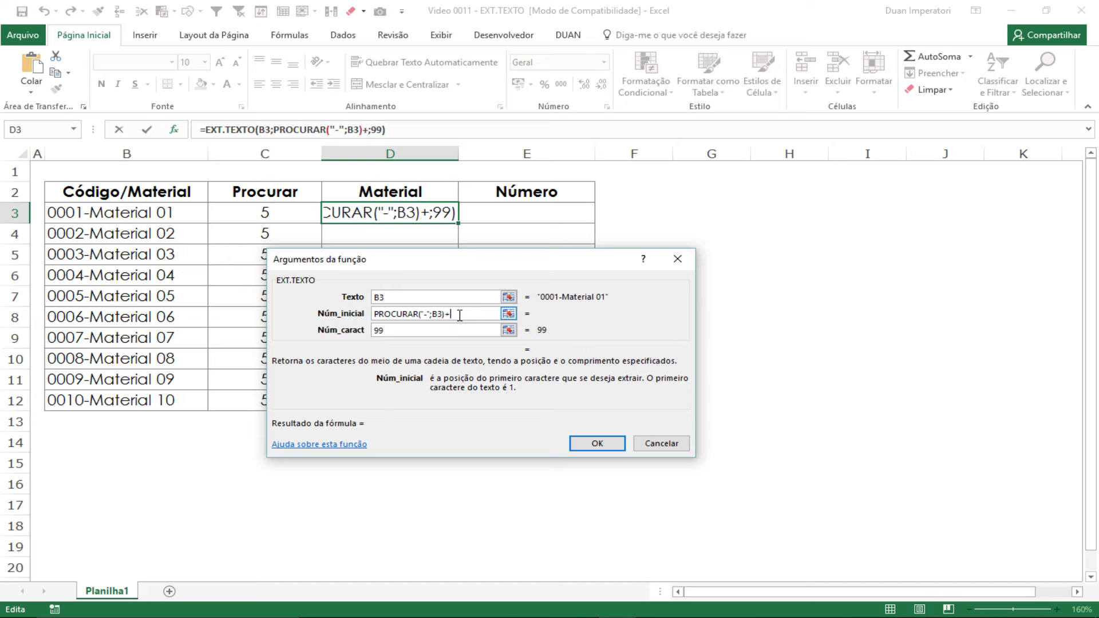
{"action": "type", "text": "1"}
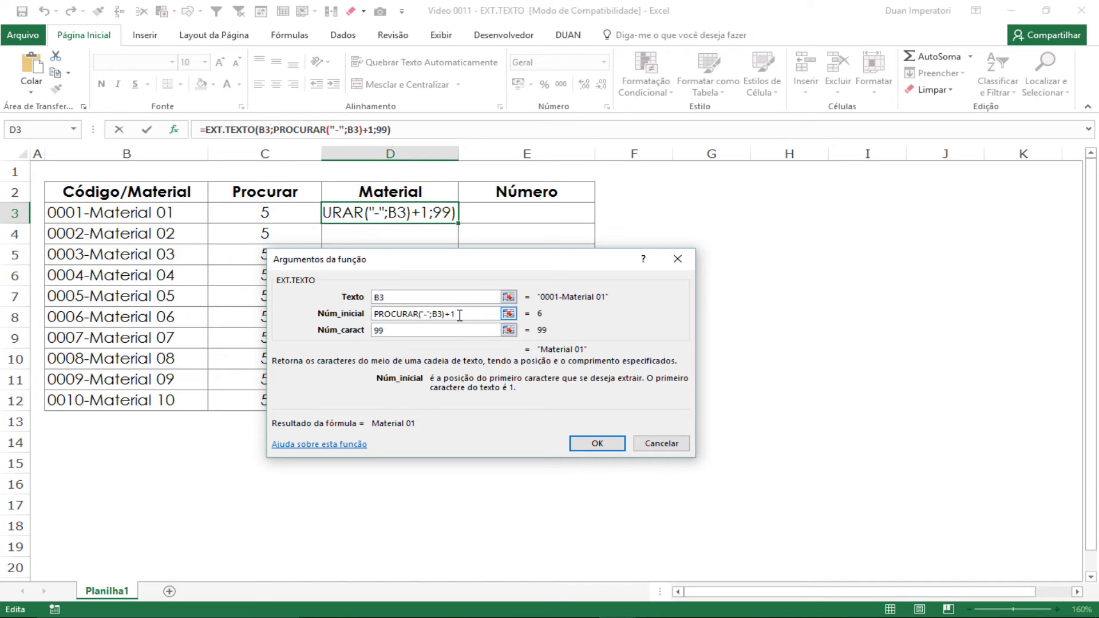
{"action": "left_click", "coordinate": [581, 445]}
{"action": "left_click_drag", "start_coordinate": [458, 223], "coordinate": [446, 404]}
{"action": "left_click", "coordinate": [378, 337]}
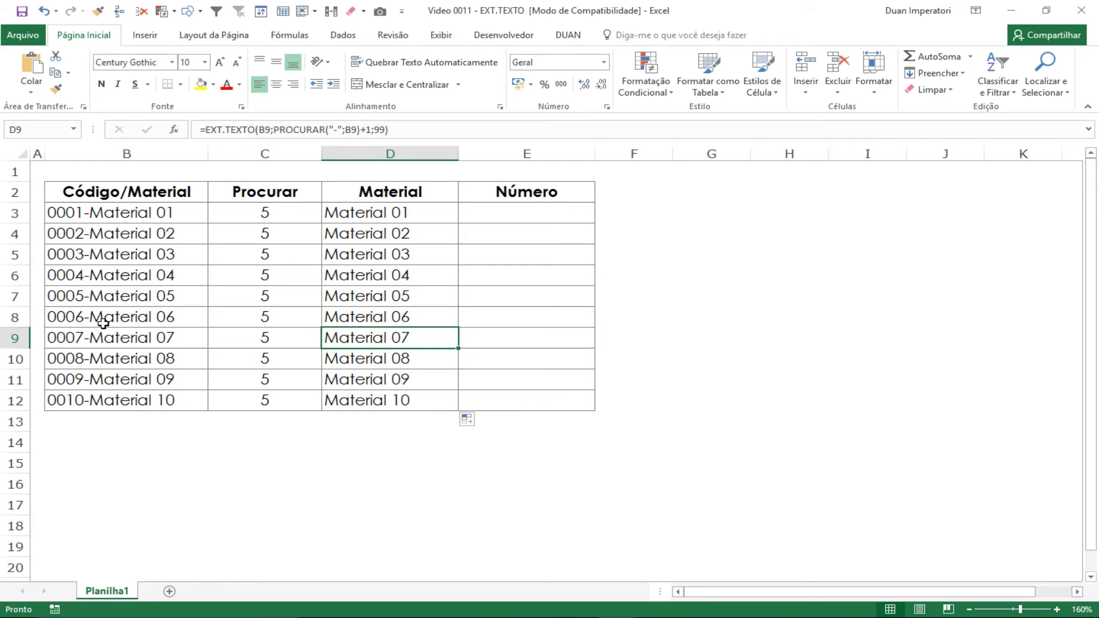
Add five extra zeros to the code in B8, making it 000000006-Material 06, and check the extracted material in D8.
{"action": "left_click", "coordinate": [102, 318]}
{"action": "left_click_drag", "start_coordinate": [222, 132], "coordinate": [217, 132]}
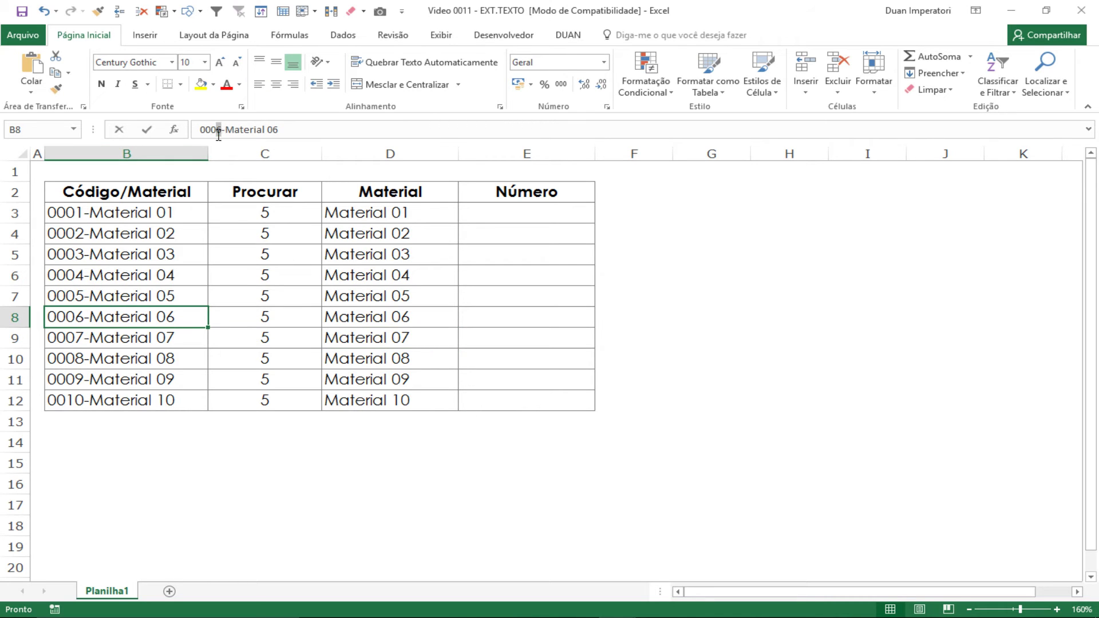
{"action": "type", "text": "00000"}
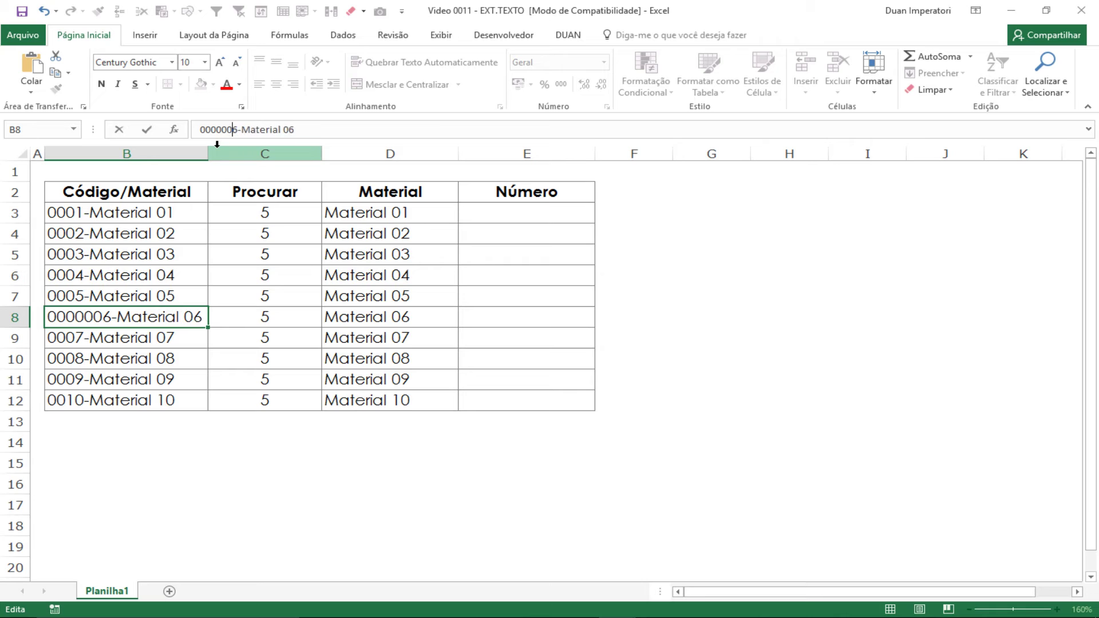
{"action": "key", "text": "Return"}
{"action": "key", "text": "Up"}
{"action": "key", "text": "Right"}
{"action": "key", "text": "Right"}
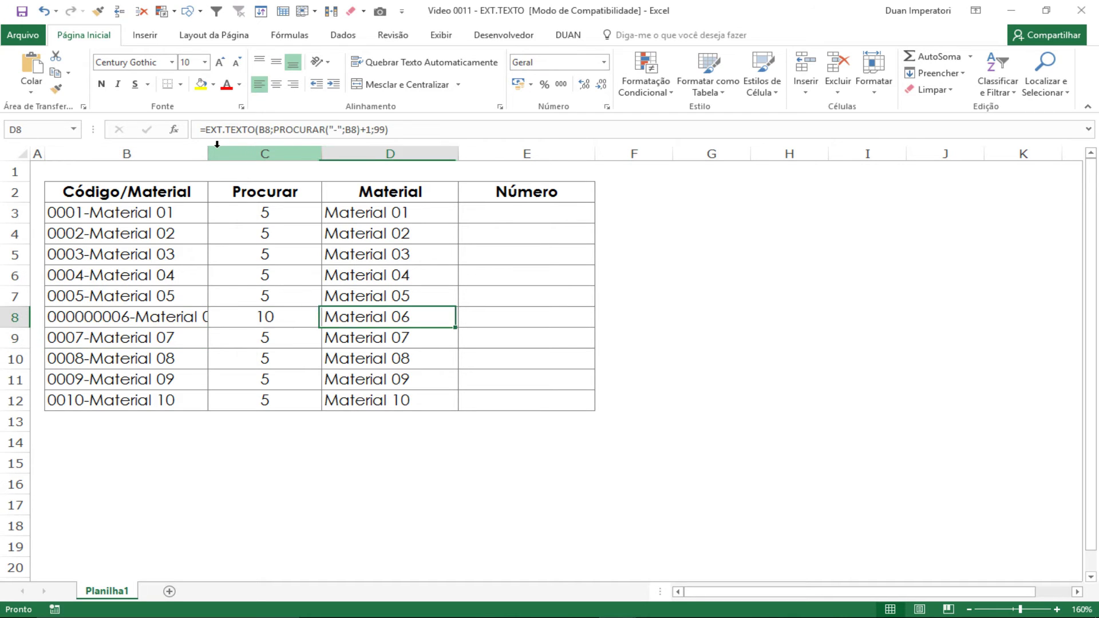
Auto-fit column B to its longest entry and check the Material and Procurar results in row 8.
{"action": "key", "text": "Down"}
{"action": "key", "text": "Up"}
{"action": "double_click", "coordinate": [212, 157]}
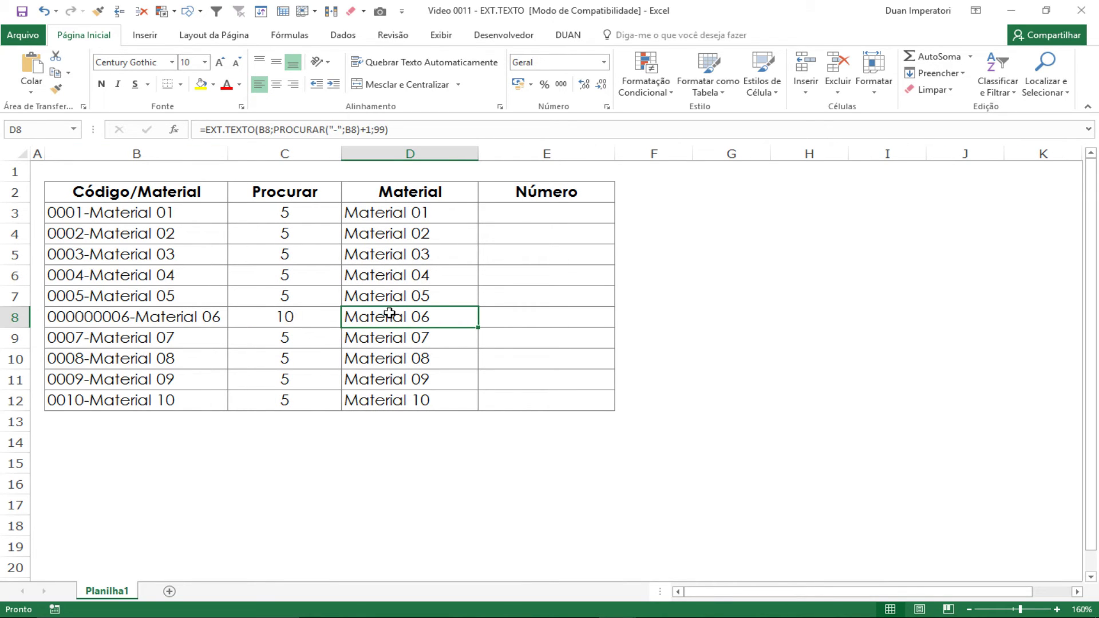
{"action": "left_click", "coordinate": [282, 317]}
Remove the extra zeros from B8 so the entry reads 0006-Material 06.
{"action": "left_click", "coordinate": [160, 315]}
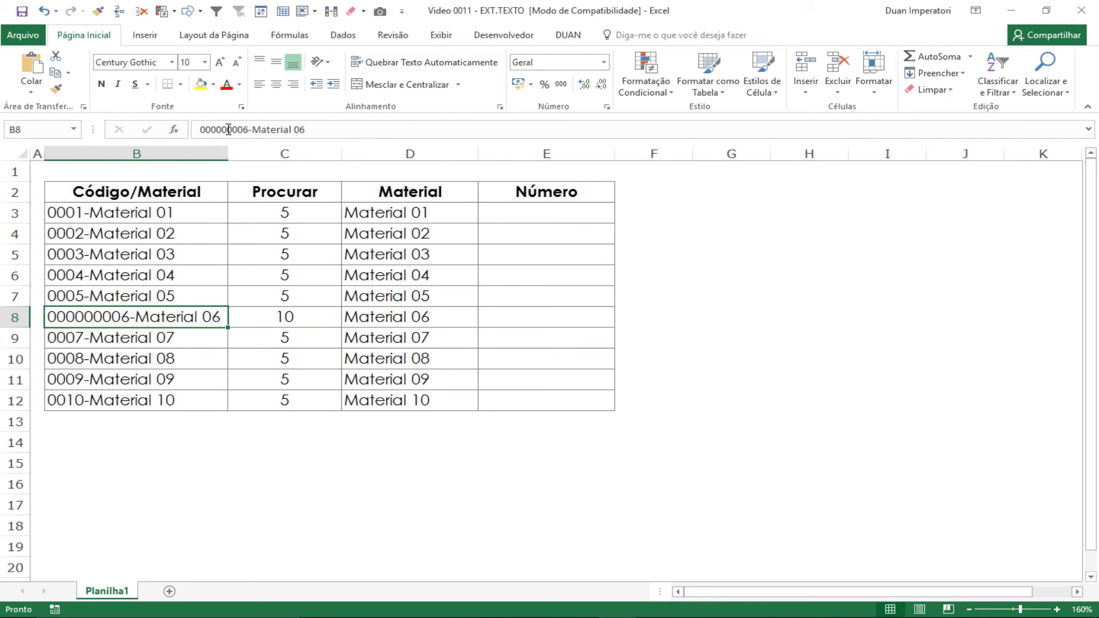
{"action": "left_click_drag", "start_coordinate": [229, 129], "coordinate": [242, 131]}
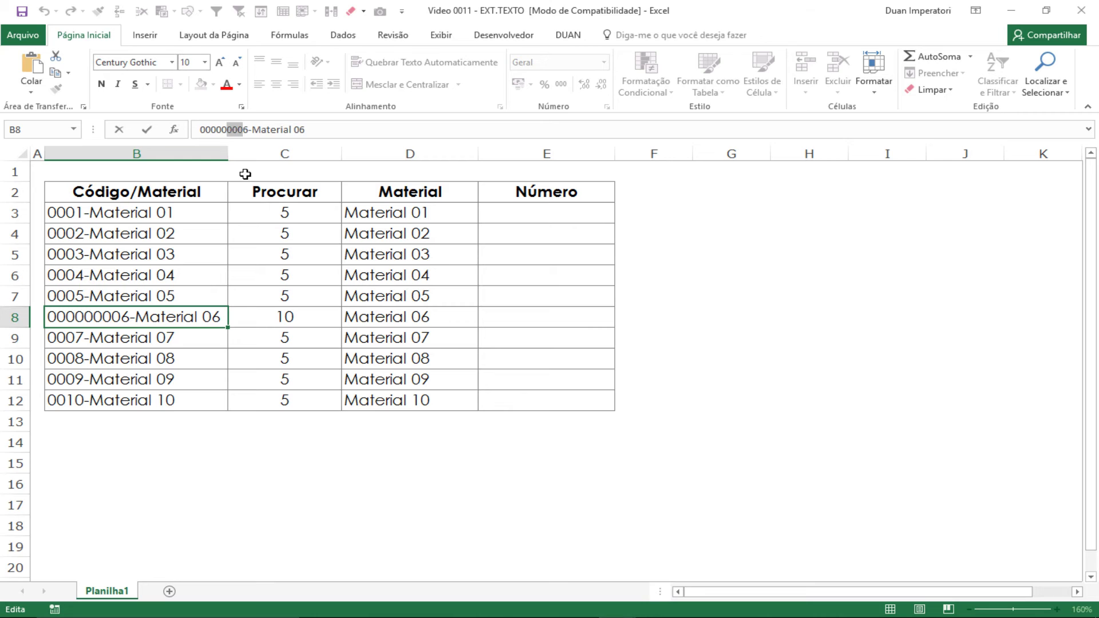
{"action": "key", "text": "BackSpace"}
{"action": "key", "text": "BackSpace"}
{"action": "key", "text": "BackSpace"}
{"action": "key", "text": "BackSpace"}
{"action": "key", "text": "Return"}
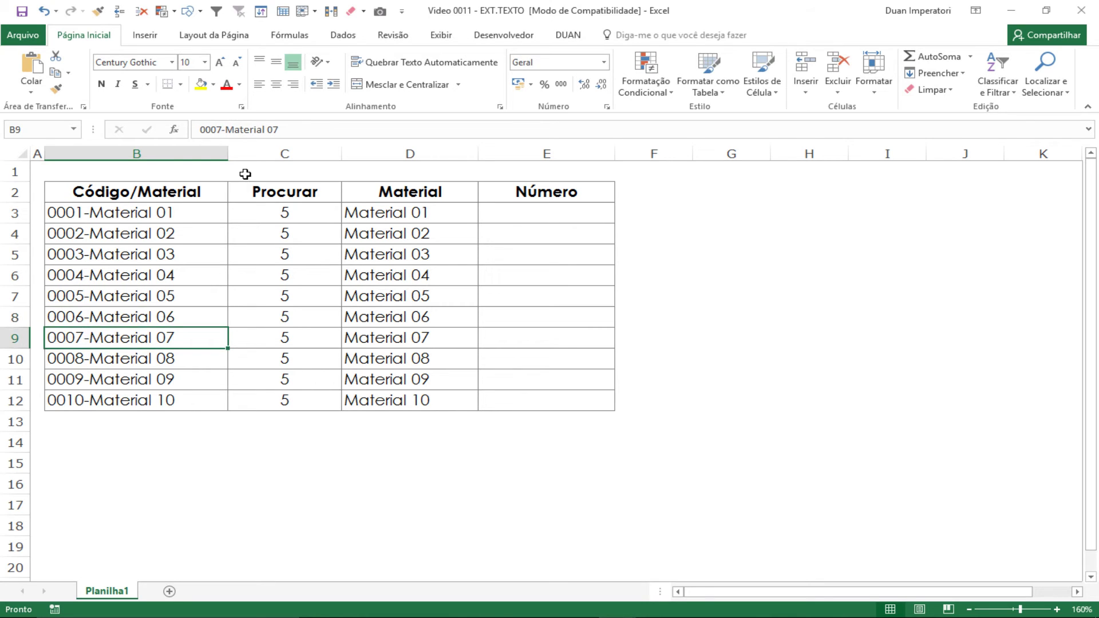
Insert a second hyphen in the B8 code, making it 00-06-Material 06, and check the extracted text in D8.
{"action": "key", "text": "Up"}
{"action": "key", "text": "Right"}
{"action": "key", "text": "Left"}
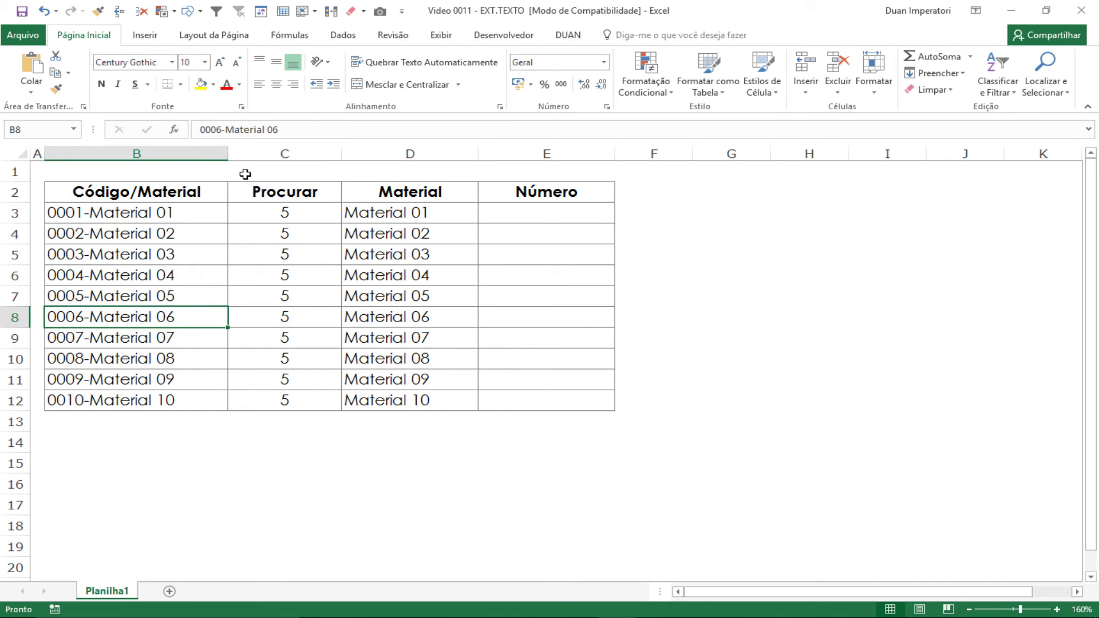
{"action": "left_click", "coordinate": [210, 128]}
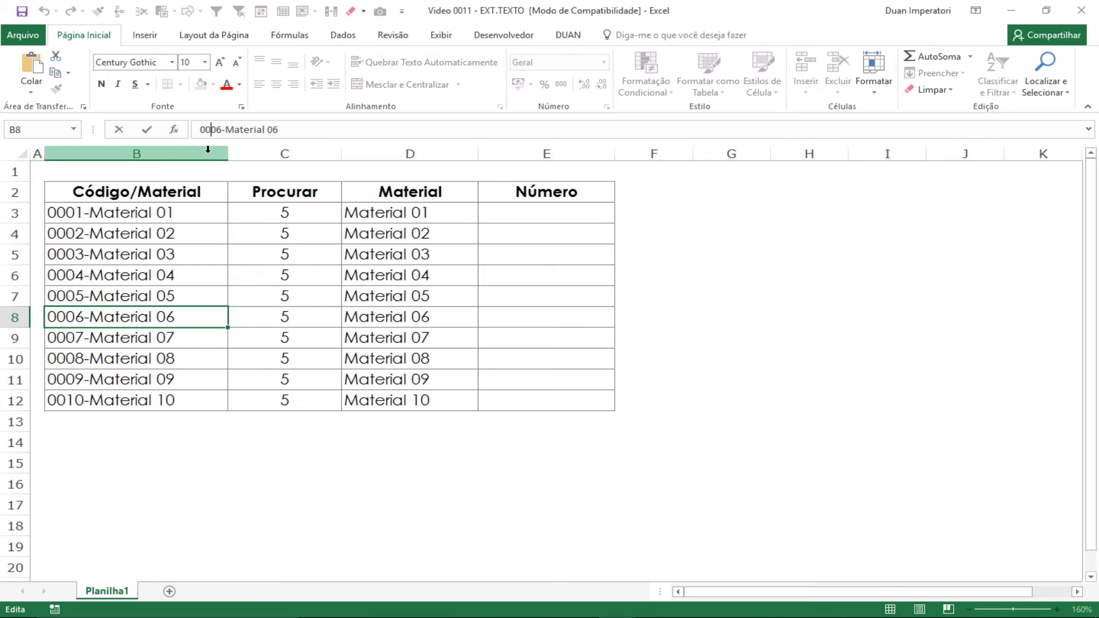
{"action": "type", "text": "-"}
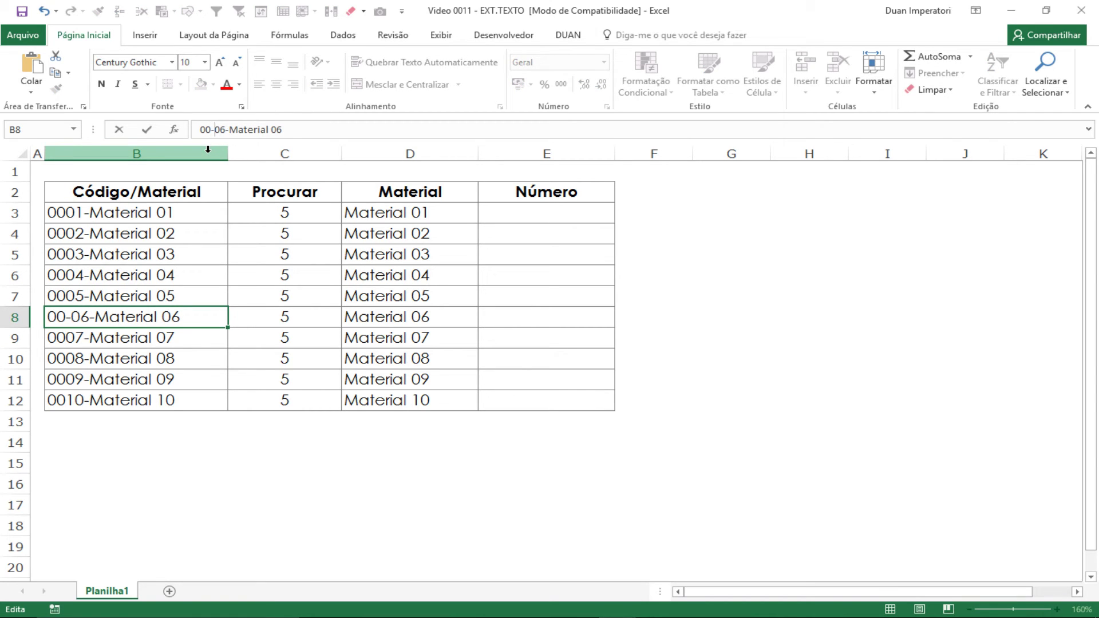
{"action": "key", "text": "Return"}
{"action": "key", "text": "Up"}
{"action": "key", "text": "Right"}
{"action": "key", "text": "Right"}
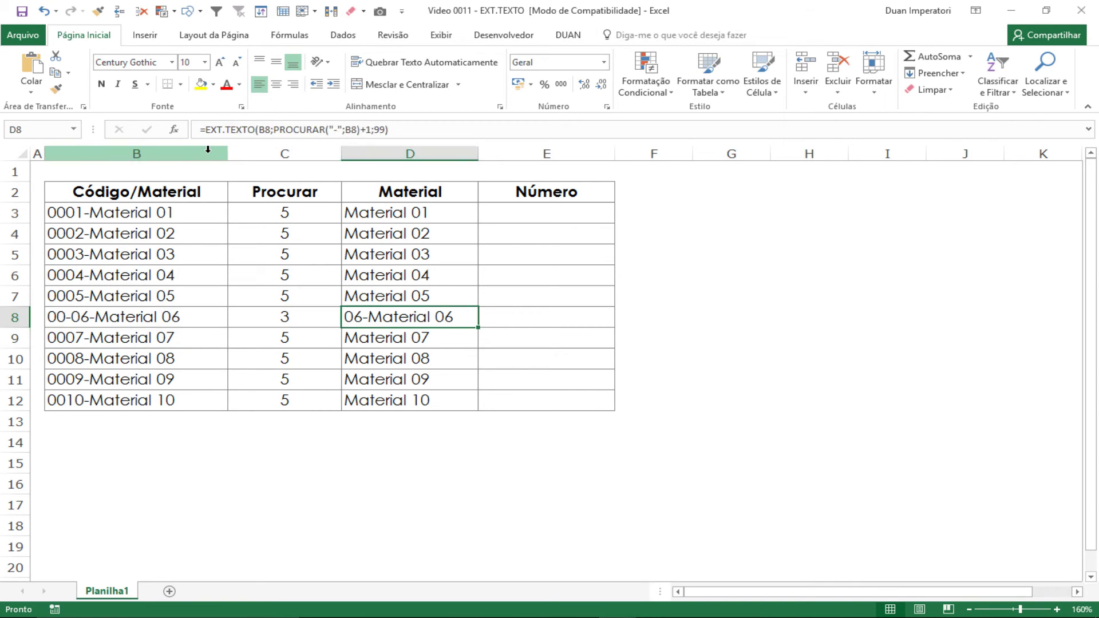
Remove the added hyphen from B8 so the entry reads 0006-Material 06.
{"action": "key", "text": "Left"}
{"action": "key", "text": "Left"}
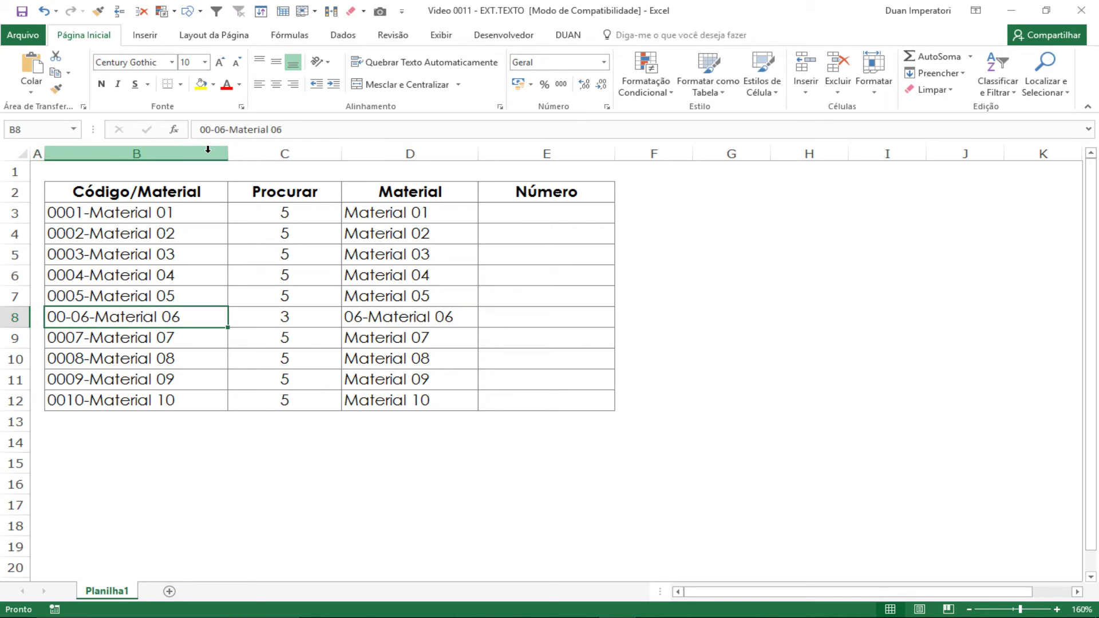
{"action": "left_click", "coordinate": [214, 130]}
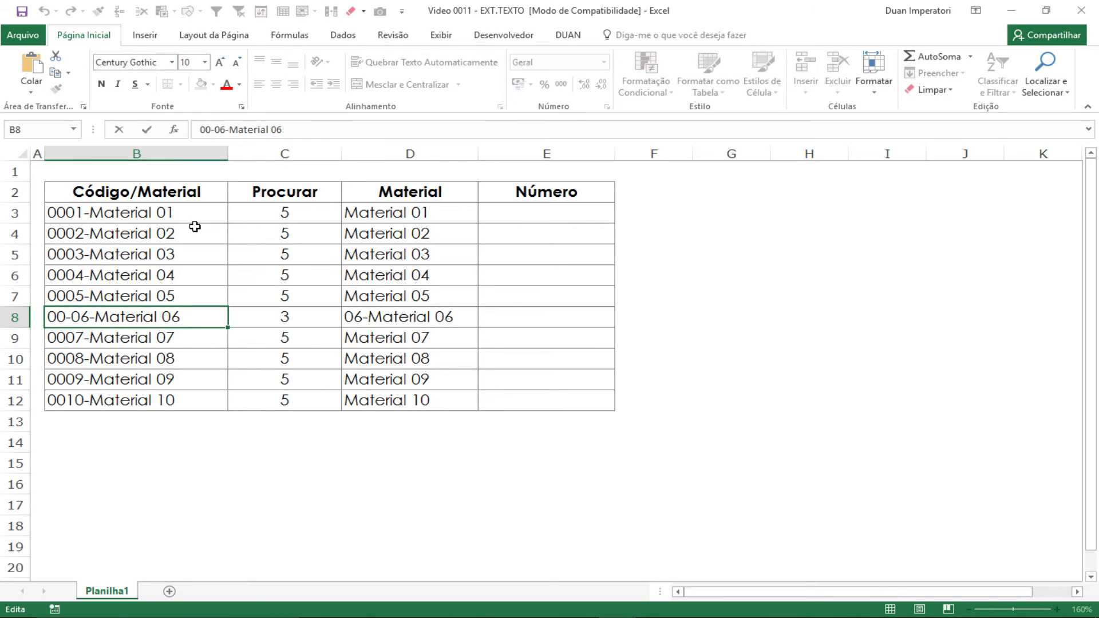
{"action": "key", "text": "BackSpace"}
{"action": "key", "text": "Return"}
{"action": "key", "text": "Up"}
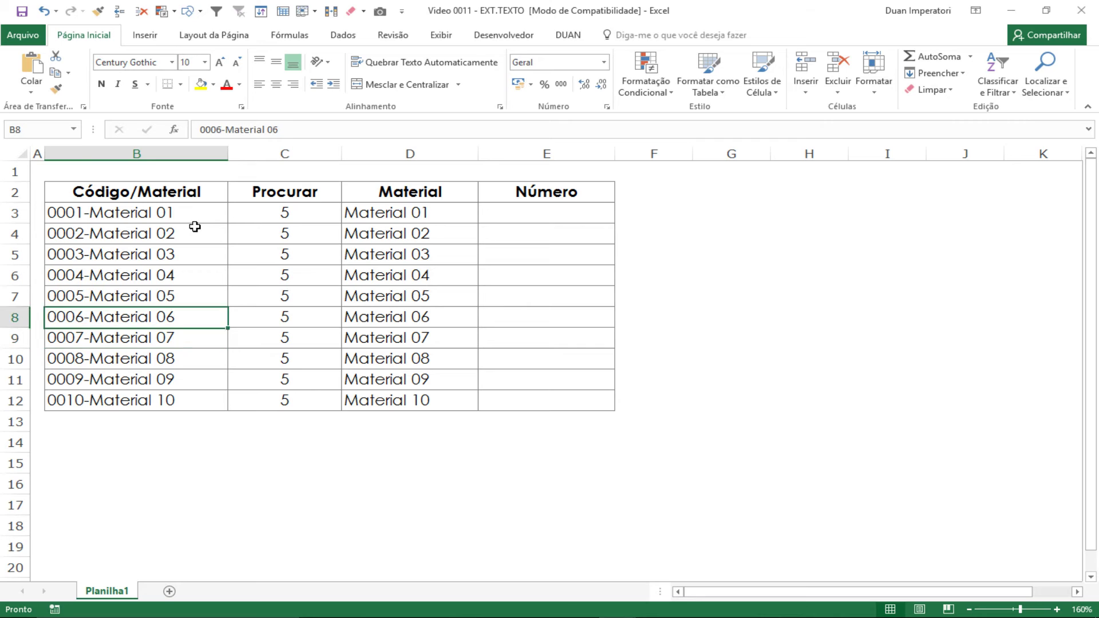
Review the EXT.TEXTO formulas and their results throughout the Material column, from D3 to D12.
{"action": "key", "text": "Right"}
{"action": "key", "text": "Right"}
{"action": "key", "text": "Up"}
{"action": "key", "text": "Up"}
{"action": "key", "text": "Up"}
{"action": "key", "text": "Up"}
{"action": "key", "text": "Up"}
{"action": "key", "text": "Down"}
{"action": "key", "text": "Down"}
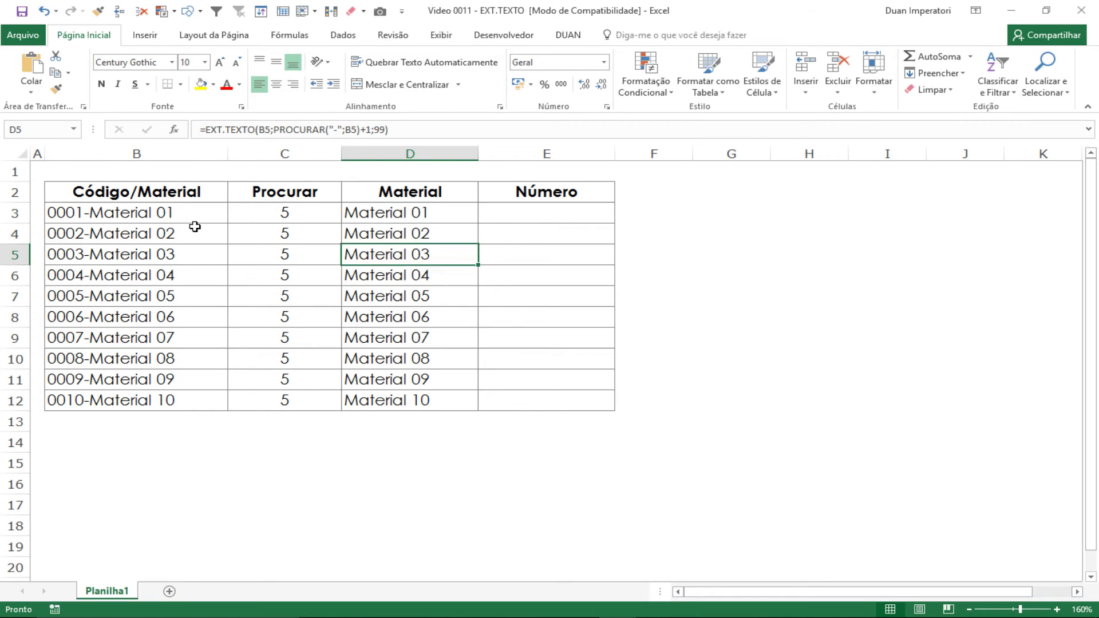
{"action": "key", "text": "Down"}
{"action": "key", "text": "Down"}
{"action": "key", "text": "Down"}
{"action": "key", "text": "Down"}
{"action": "key", "text": "Down"}
{"action": "key", "text": "Down"}
{"action": "key", "text": "Down"}
{"action": "key", "text": "Up"}
{"action": "key", "text": "Up"}
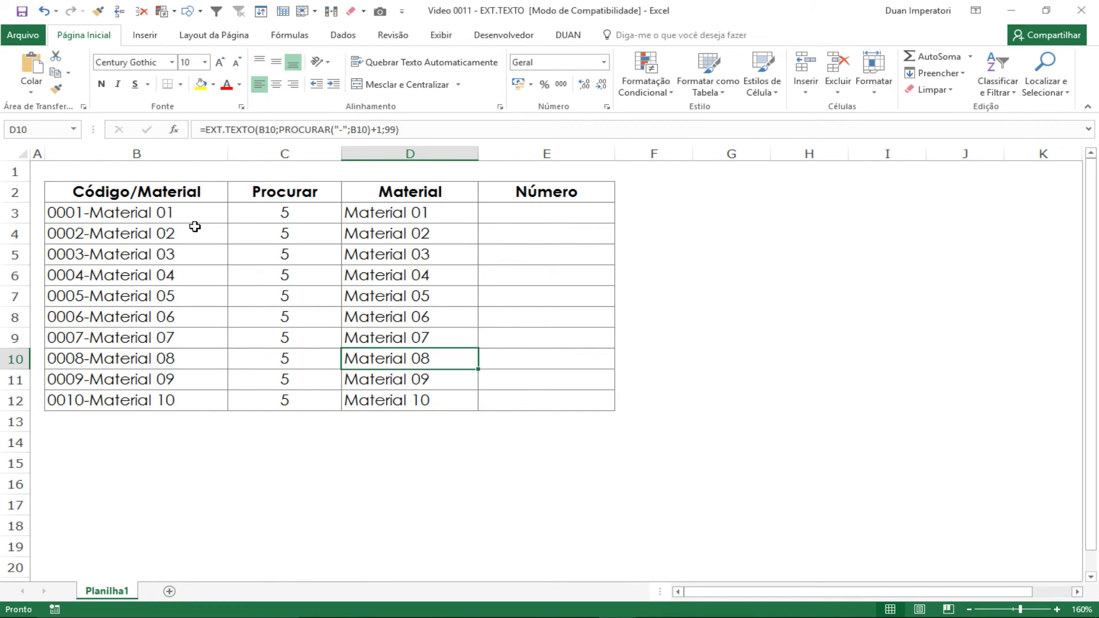
{"action": "key", "text": "Up"}
{"action": "key", "text": "Up"}
{"action": "key", "text": "Up"}
{"action": "key", "text": "Up"}
{"action": "key", "text": "Up"}
{"action": "key", "text": "Up"}
{"action": "key", "text": "Up"}
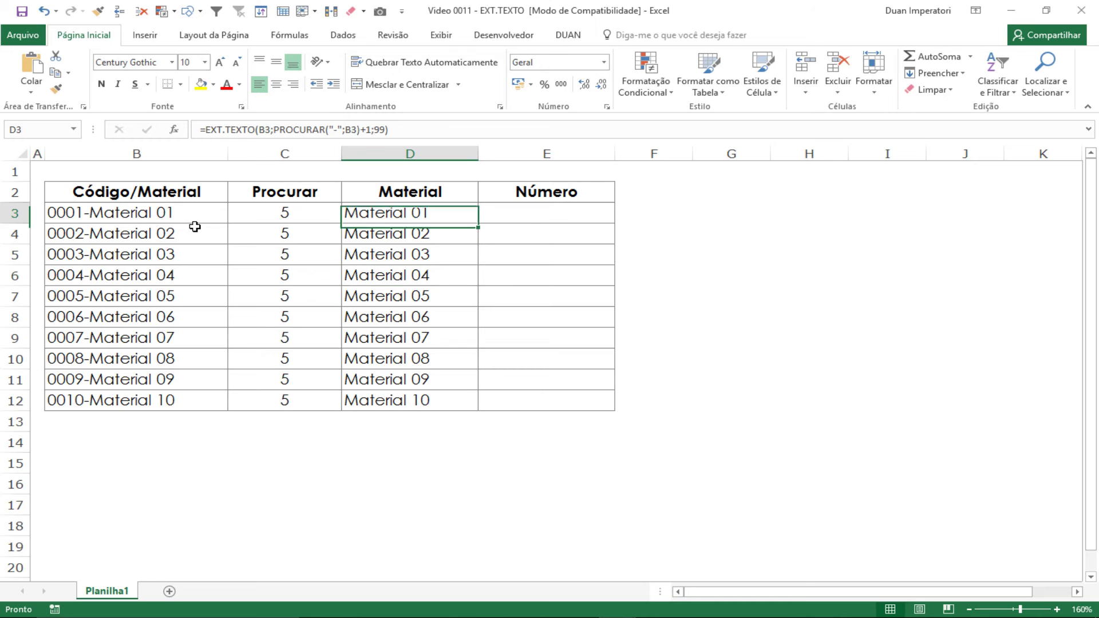
{"action": "key", "text": "Right"}
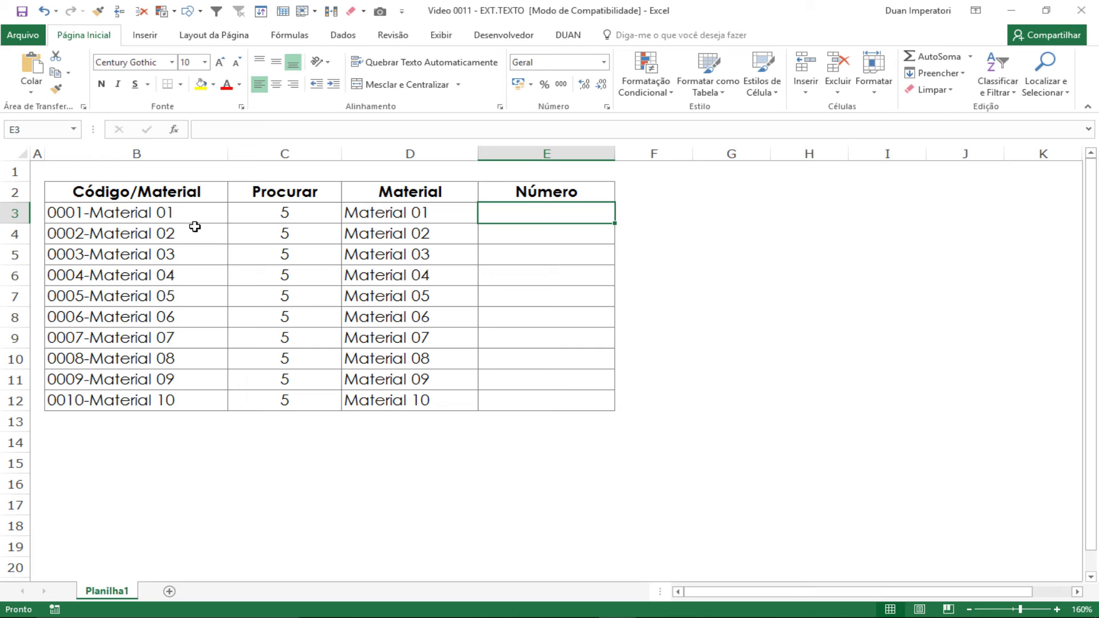
{"action": "key", "text": "Down"}
{"action": "key", "text": "Down"}
{"action": "key", "text": "Down"}
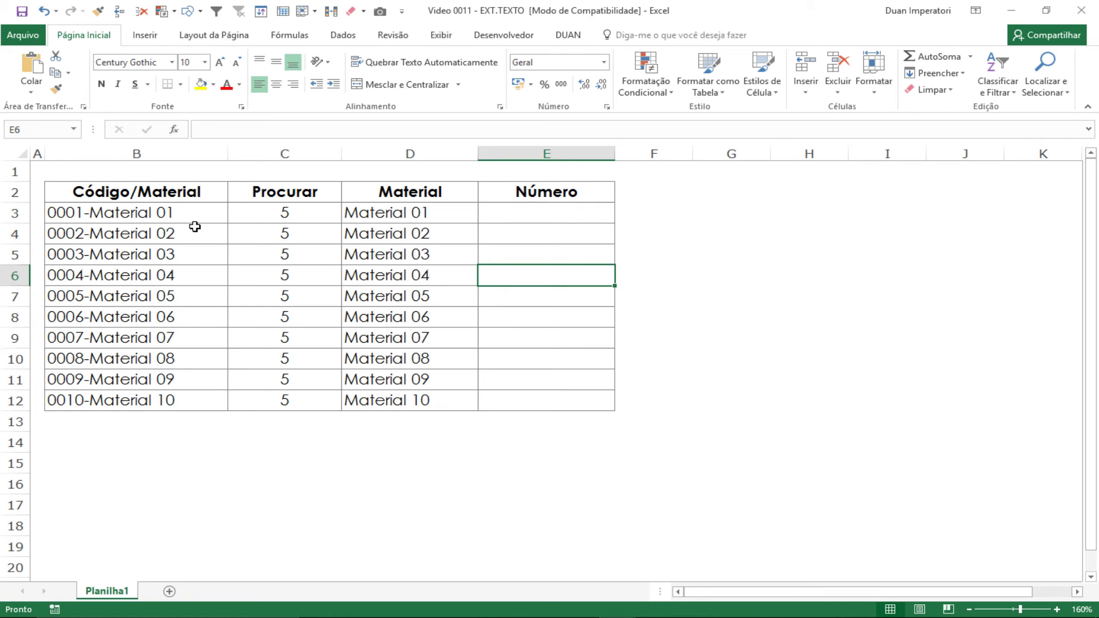
Recheck the extraction formulas and resulting texts in the Material column between D3 and D11.
{"action": "key", "text": "Left"}
{"action": "key", "text": "Up"}
{"action": "key", "text": "Up"}
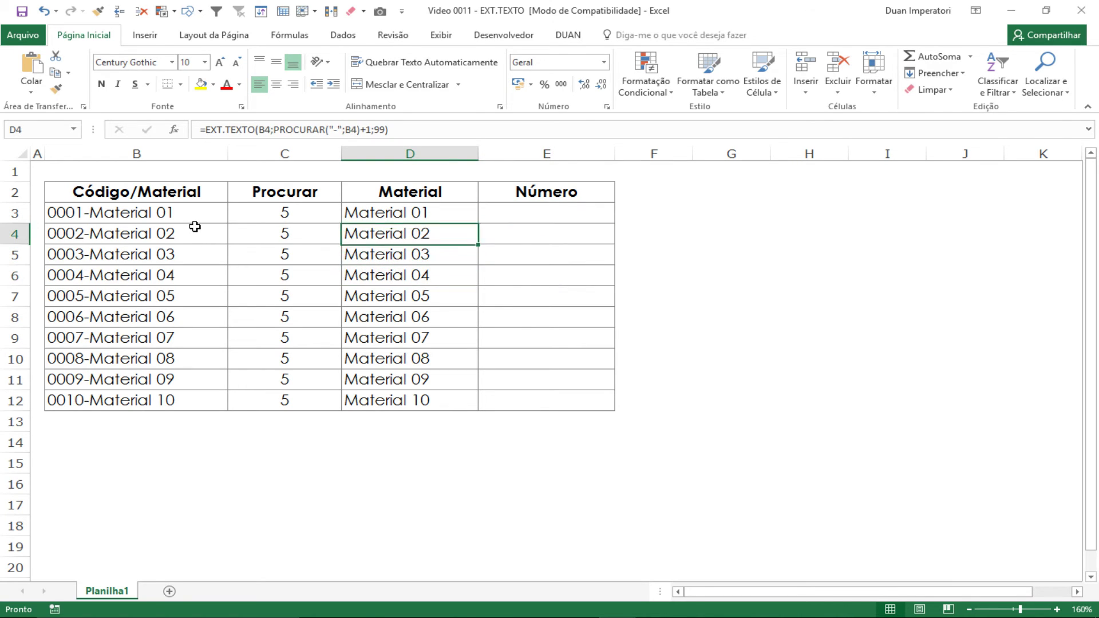
{"action": "key", "text": "Up"}
{"action": "key", "text": "Down"}
{"action": "key", "text": "Down"}
{"action": "key", "text": "Down"}
{"action": "key", "text": "Down"}
{"action": "key", "text": "Down"}
{"action": "key", "text": "Down"}
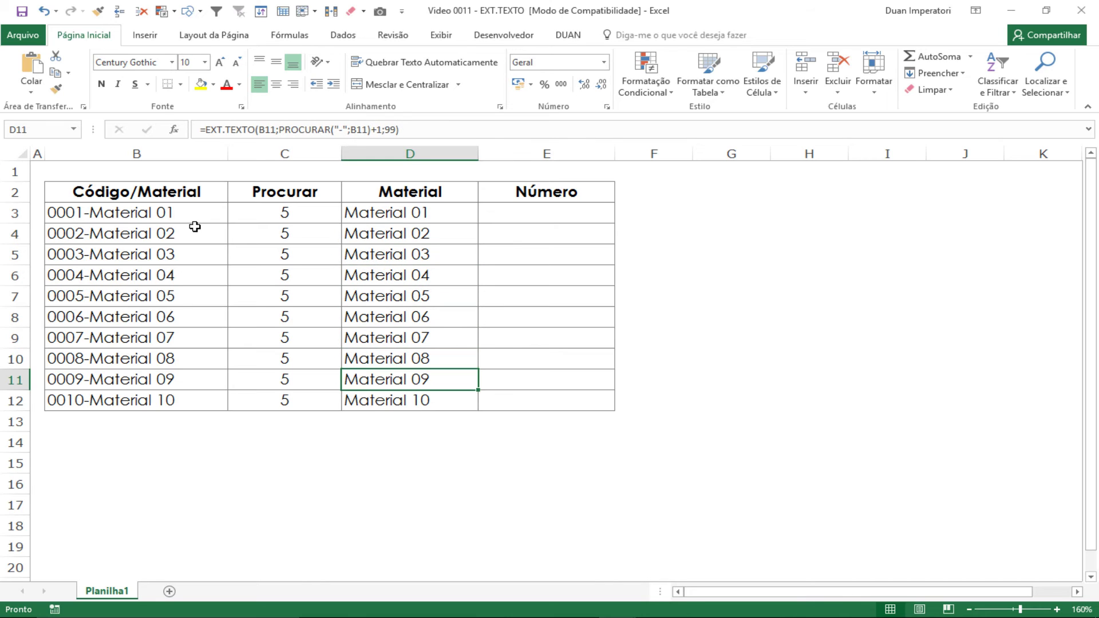
{"action": "key", "text": "Up"}
{"action": "key", "text": "Up"}
{"action": "key", "text": "Up"}
{"action": "key", "text": "Up"}
{"action": "key", "text": "Up"}
{"action": "key", "text": "Up"}
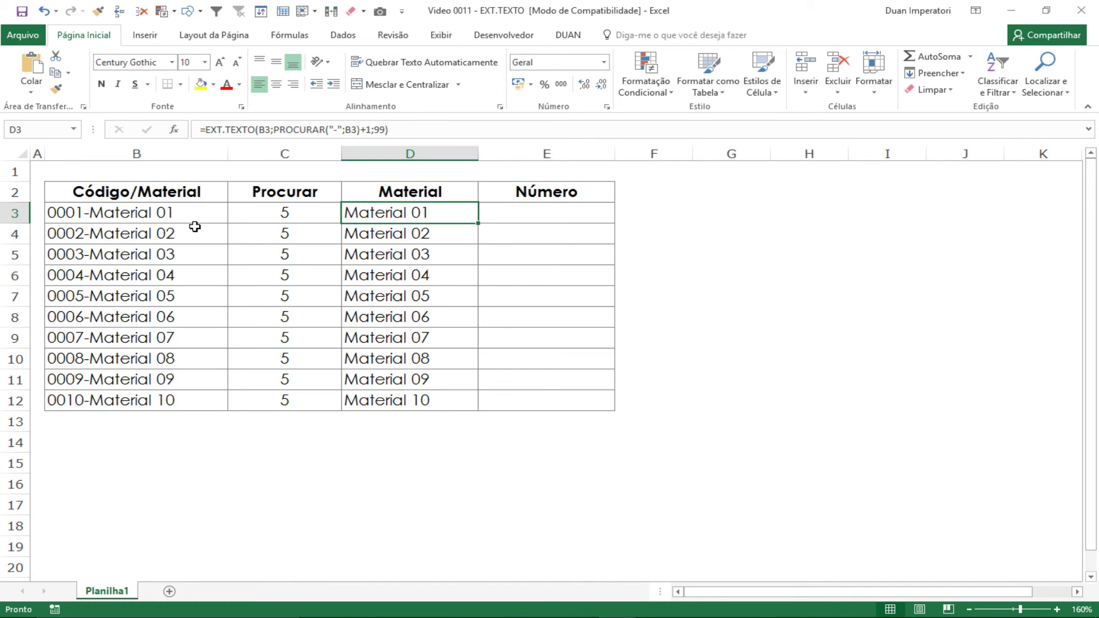
Examine the source entries in the Código/Material column, starting from B3.
{"action": "key", "text": "Left"}
{"action": "key", "text": "Left"}
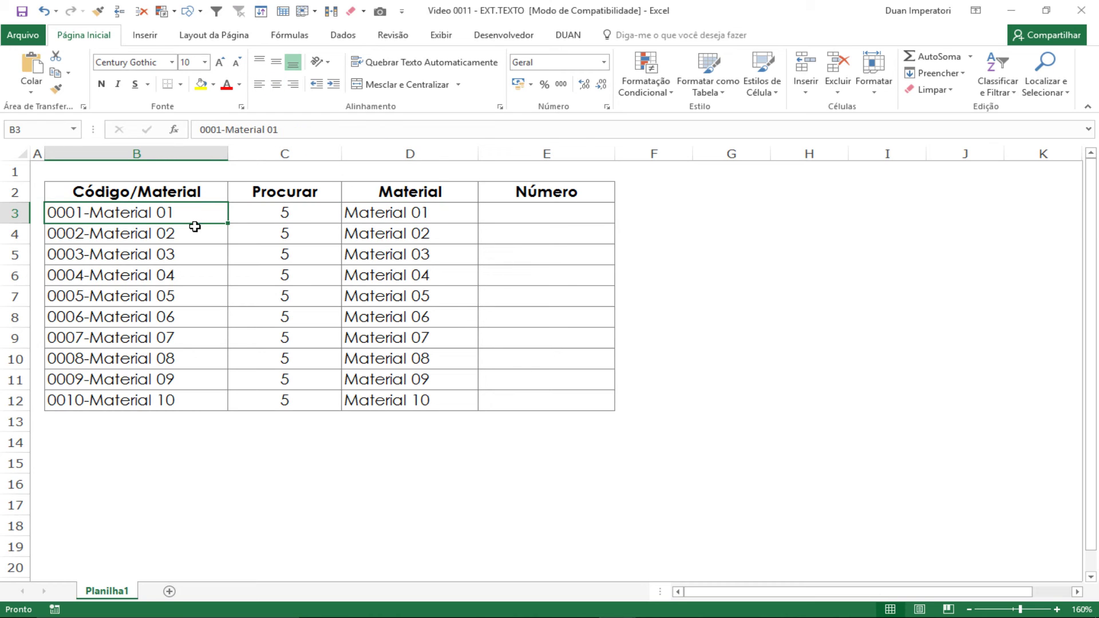
{"action": "key", "text": "Down"}
{"action": "key", "text": "Down"}
{"action": "key", "text": "Down"}
{"action": "key", "text": "Down"}
{"action": "key", "text": "Up"}
{"action": "key", "text": "Up"}
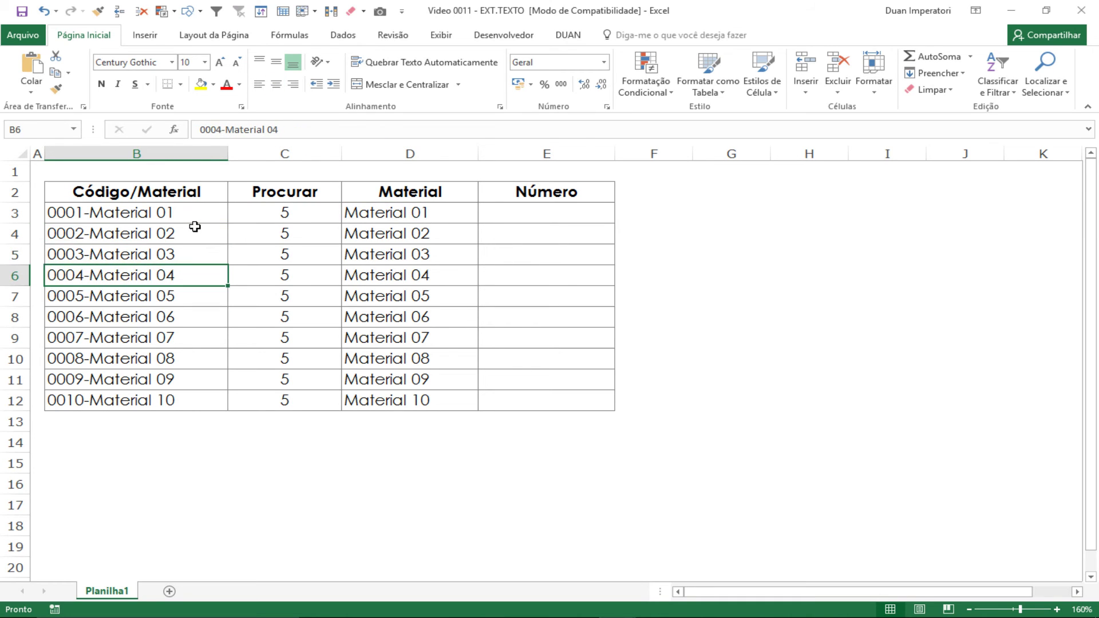
{"action": "key", "text": "Up"}
Compare the material texts in column D with the adjacent Número cells in rows 3 to 6.
{"action": "key", "text": "Right"}
{"action": "key", "text": "Right"}
{"action": "key", "text": "Right"}
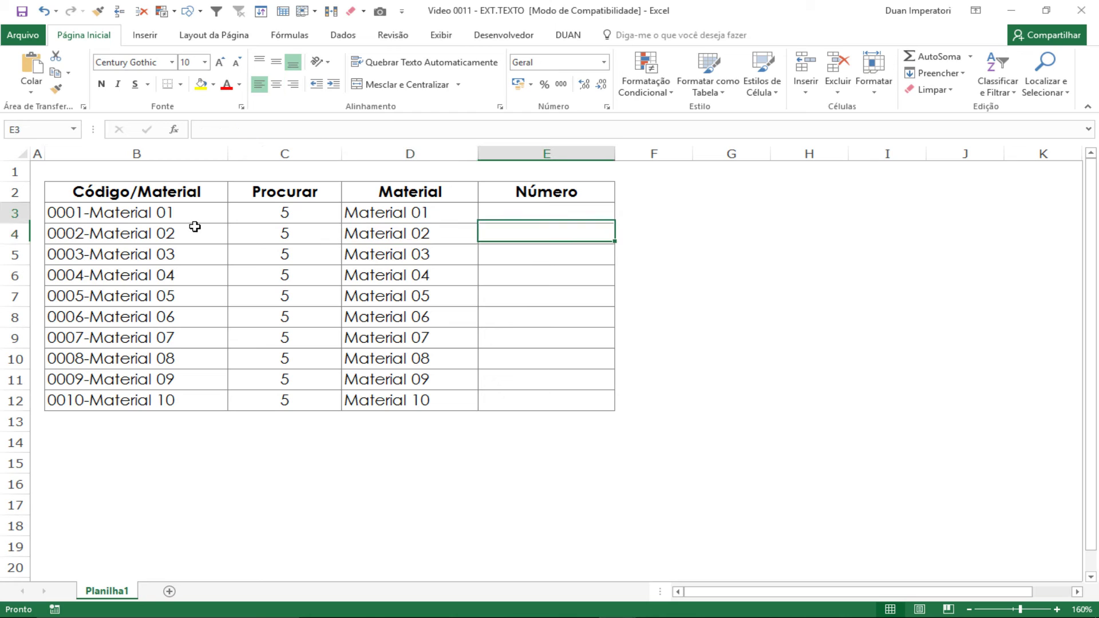
{"action": "key", "text": "Up"}
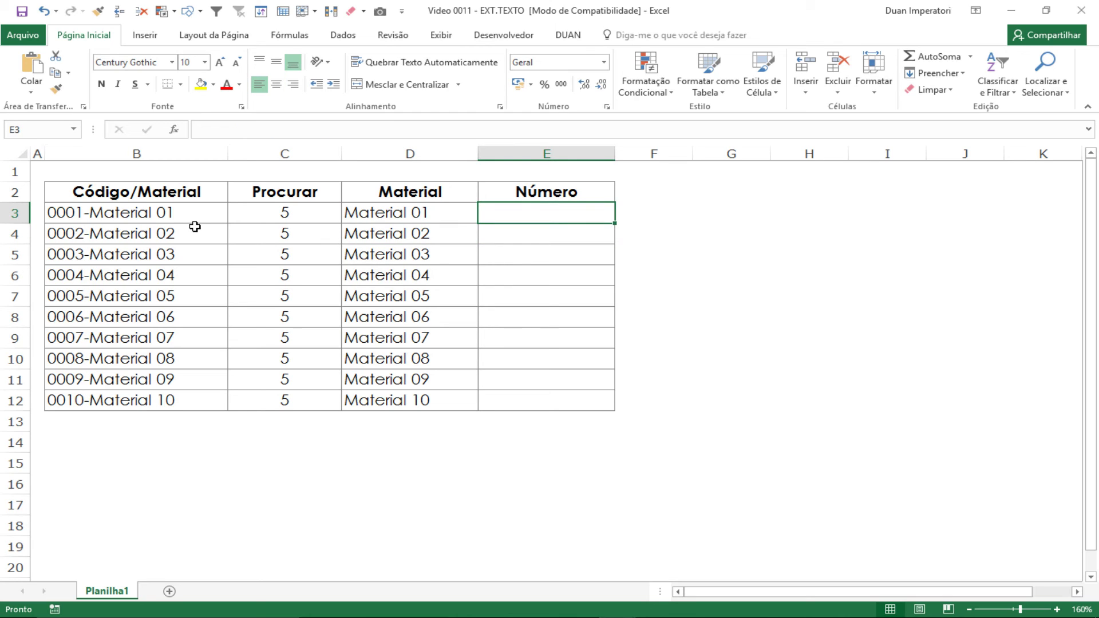
{"action": "key", "text": "Left"}
{"action": "key", "text": "Down"}
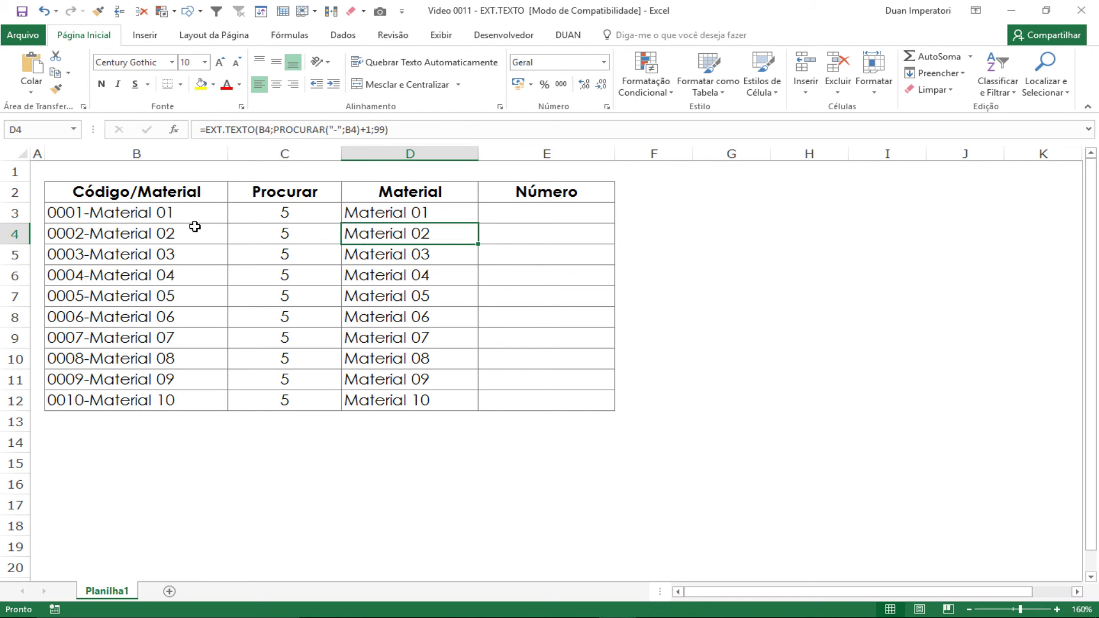
{"action": "key", "text": "Up"}
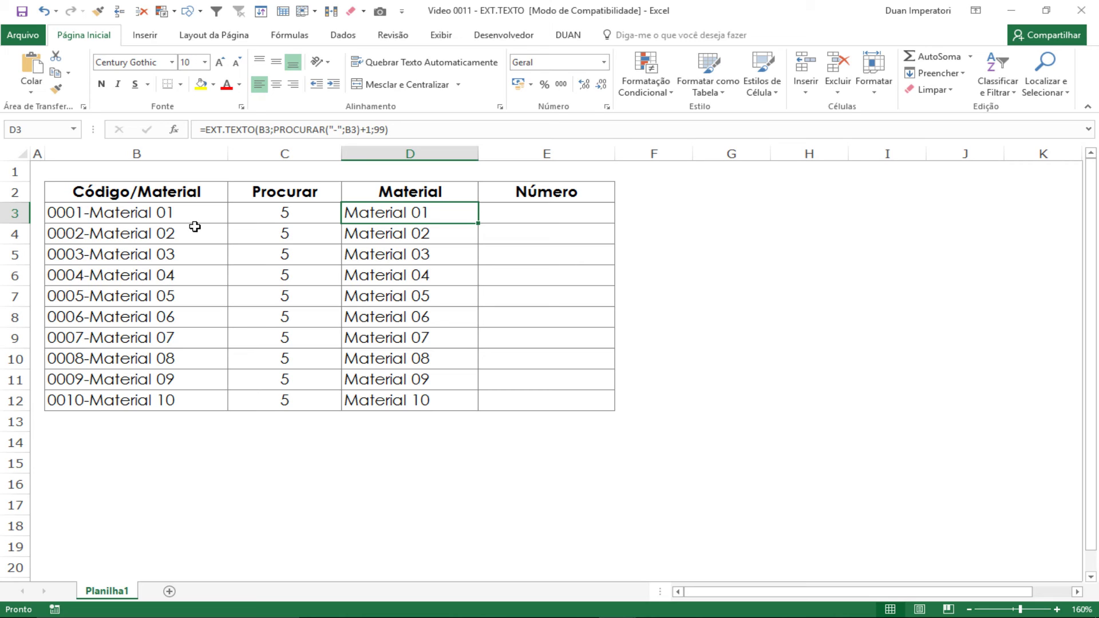
{"action": "key", "text": "Right"}
{"action": "key", "text": "Left"}
{"action": "key", "text": "Down"}
{"action": "key", "text": "Down"}
{"action": "key", "text": "Down"}
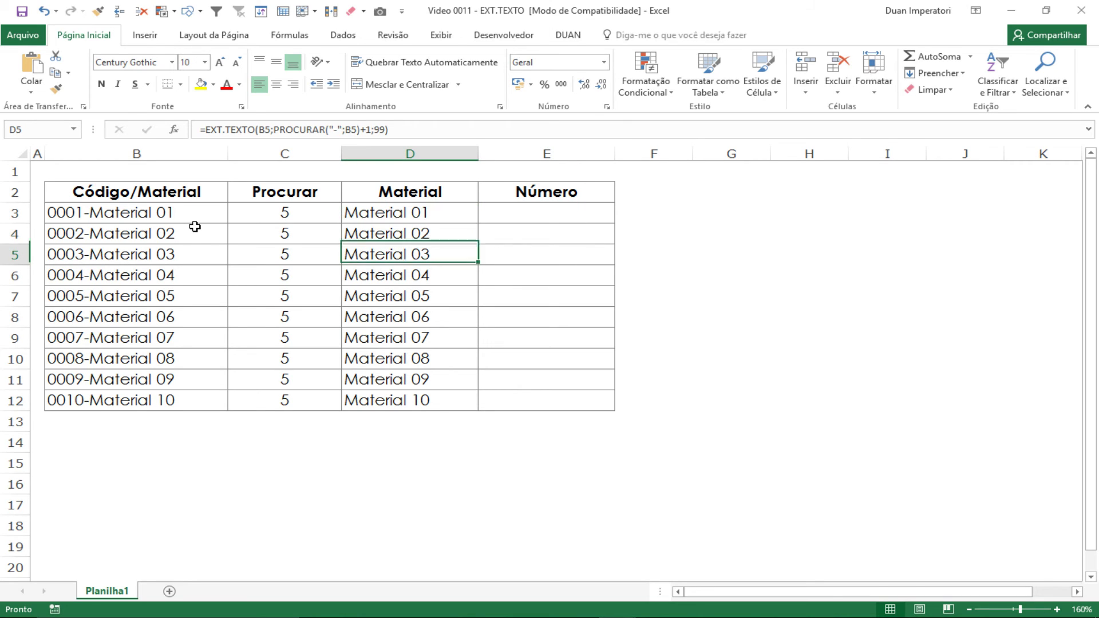
{"action": "key", "text": "Down"}
{"action": "key", "text": "Right"}
{"action": "key", "text": "Up"}
{"action": "key", "text": "Up"}
{"action": "key", "text": "Up"}
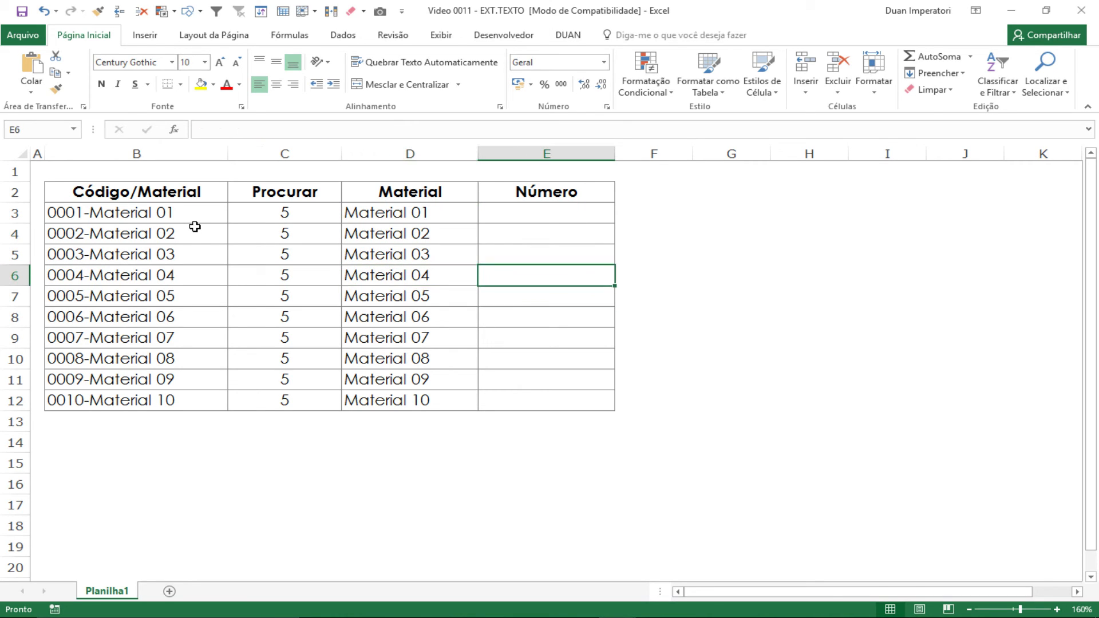
{"action": "key", "text": "Left"}
{"action": "key", "text": "Up"}
{"action": "key", "text": "Right"}
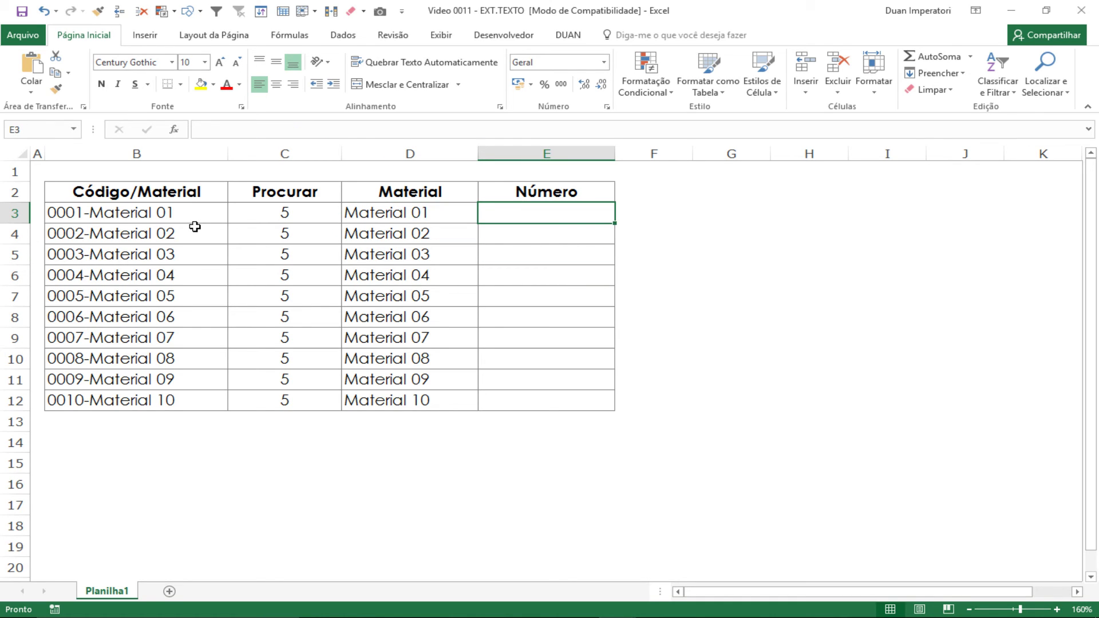
{"action": "key", "text": "Up"}
{"action": "key", "text": "Down"}
{"action": "key", "text": "Left"}
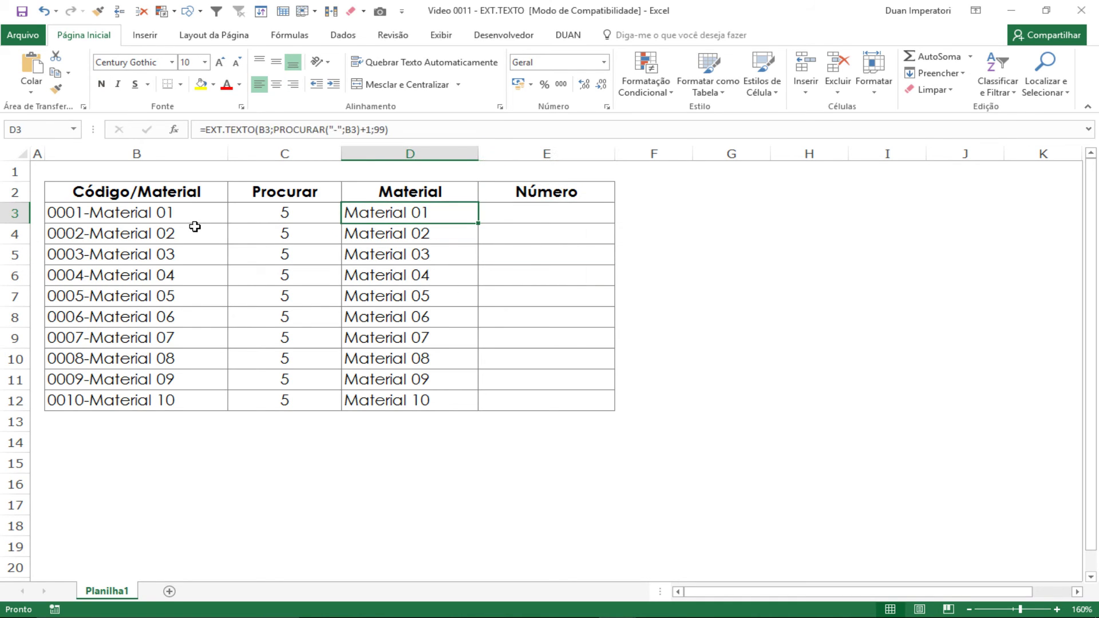
{"action": "key", "text": "Right"}
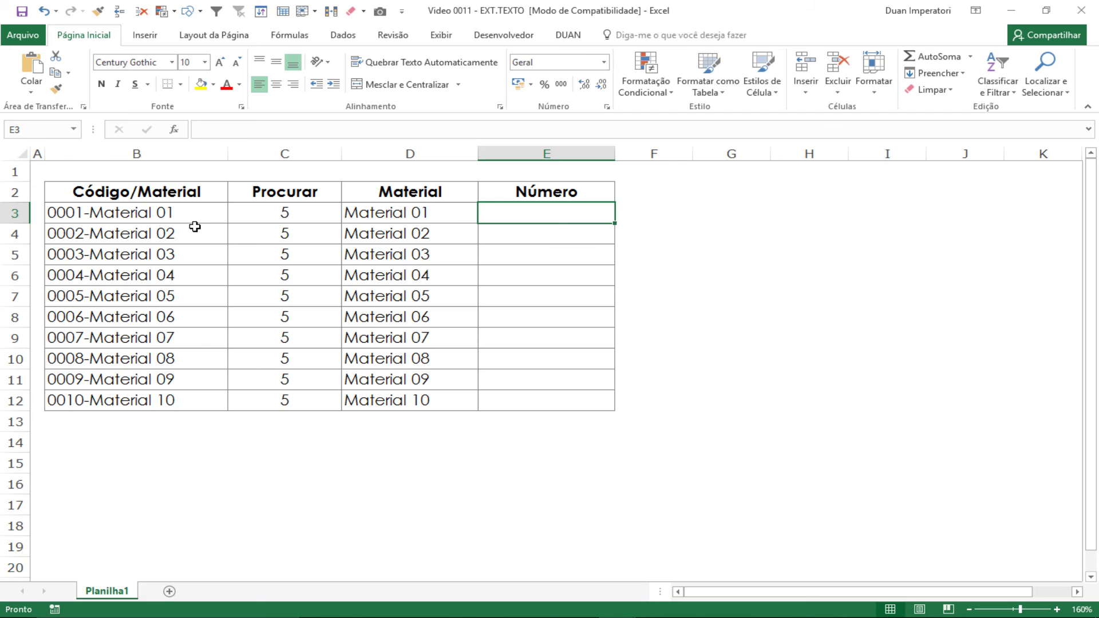
Enter 01, 02 and 03 as text in cells E3 to E5 of the Número column.
{"action": "type", "text": "'01"}
{"action": "key", "text": "Return"}
{"action": "type", "text": "'02"}
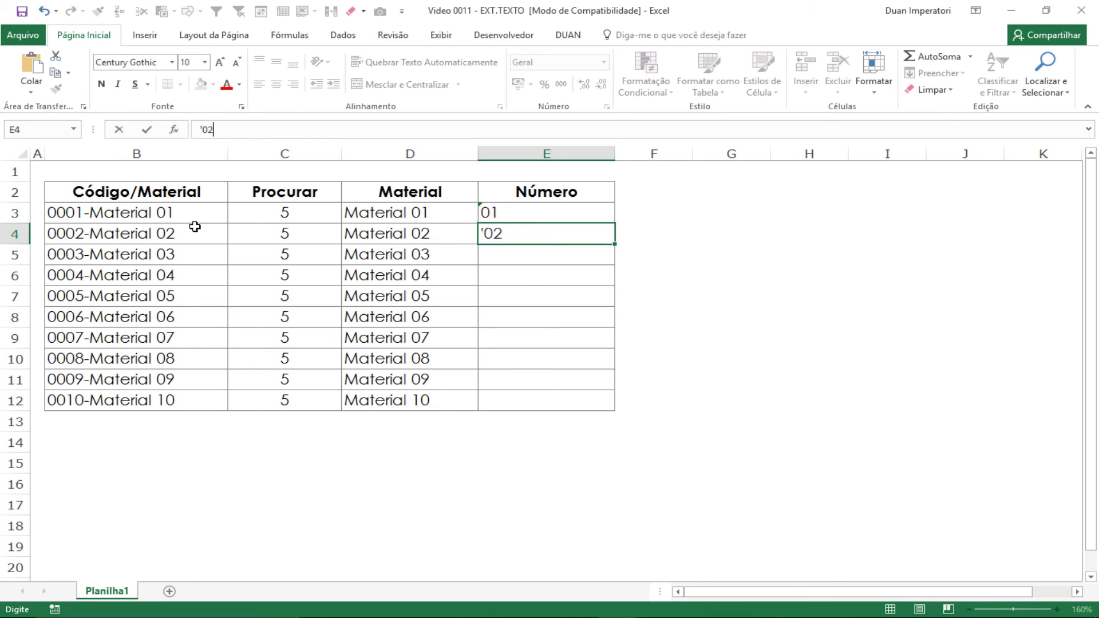
{"action": "key", "text": "Return"}
{"action": "type", "text": "'03"}
{"action": "key", "text": "Return"}
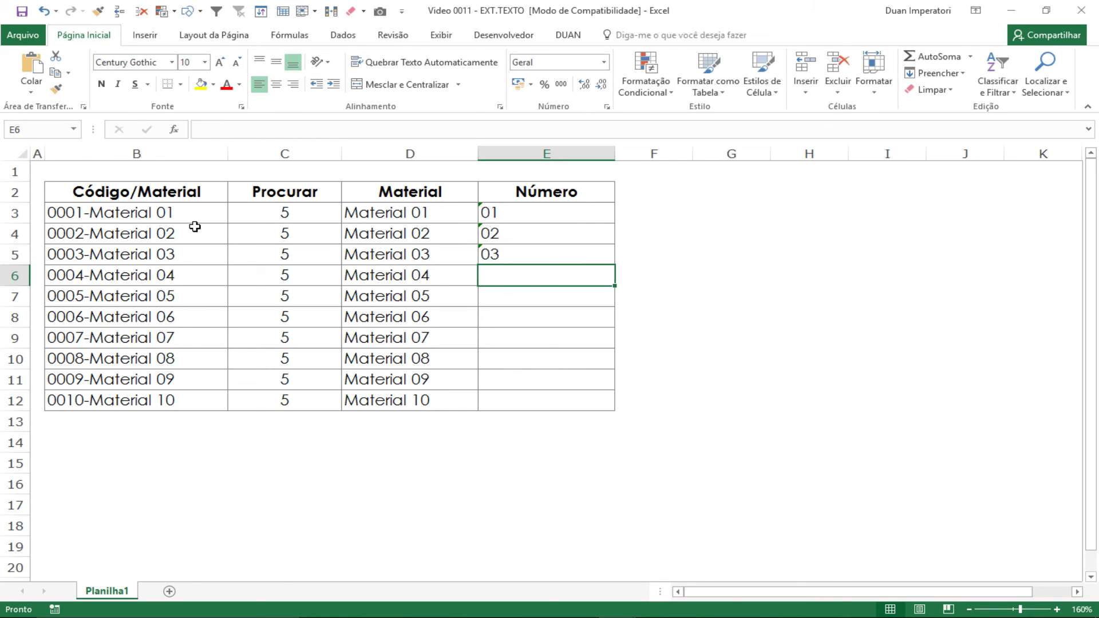
Clear the Número entries and re-enter 01, 02 and 03 as text in E3:E5 with E3:E12 selected.
{"action": "left_click_drag", "start_coordinate": [564, 214], "coordinate": [539, 401]}
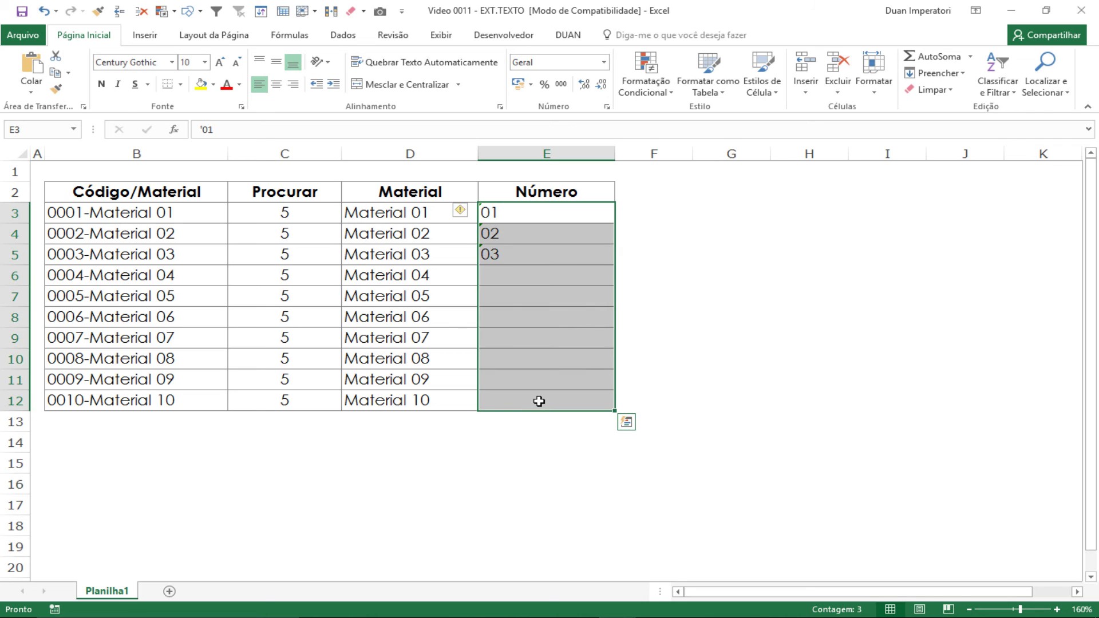
{"action": "key", "text": "Delete"}
{"action": "key", "text": "Up"}
{"action": "key", "text": "Down"}
{"action": "key", "text": "shift+Down"}
{"action": "key", "text": "shift+Down"}
{"action": "key", "text": "shift+Down"}
{"action": "key", "text": "shift+Down"}
{"action": "key", "text": "shift+Down"}
{"action": "key", "text": "shift+Down"}
{"action": "key", "text": "shift+Down"}
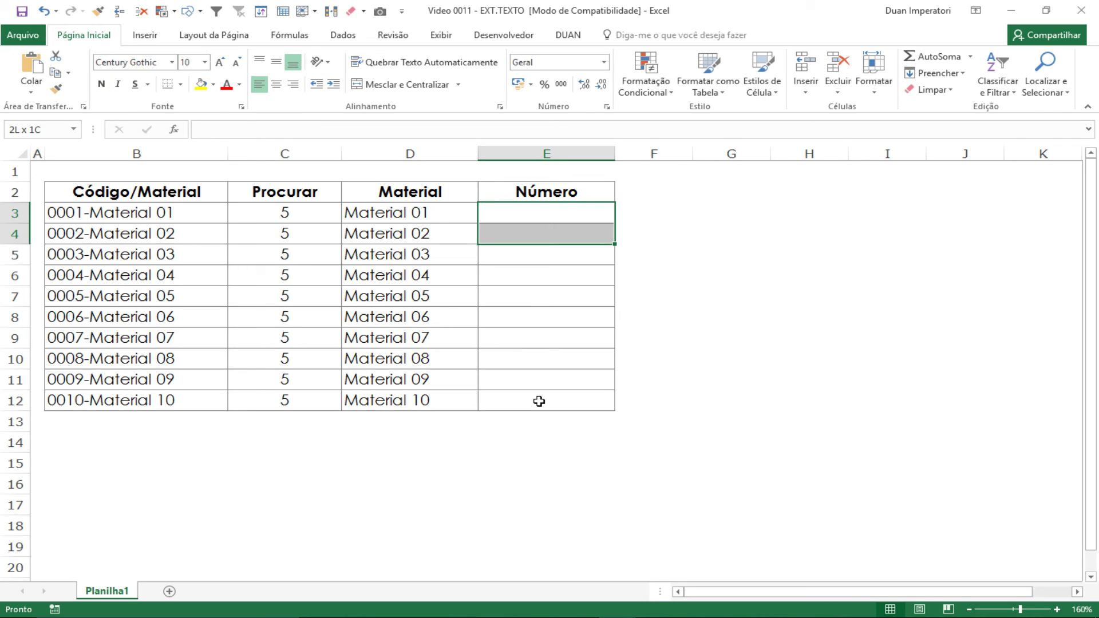
{"action": "key", "text": "shift+Down"}
{"action": "key", "text": "shift+Down"}
{"action": "type", "text": "'01"}
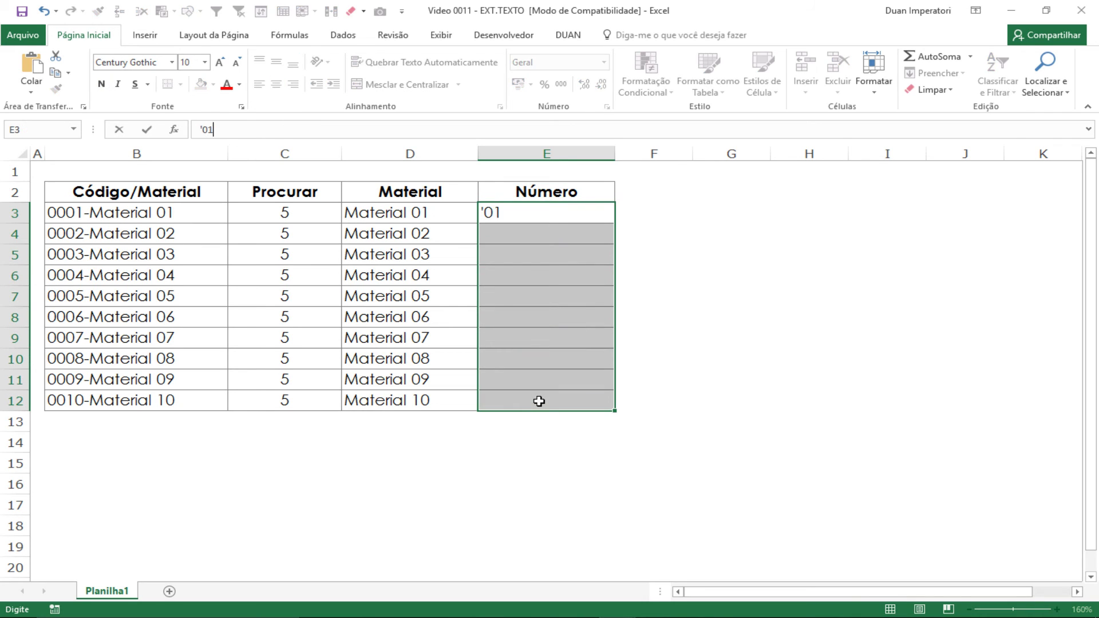
{"action": "key", "text": "Return"}
{"action": "type", "text": "'02"}
{"action": "key", "text": "Return"}
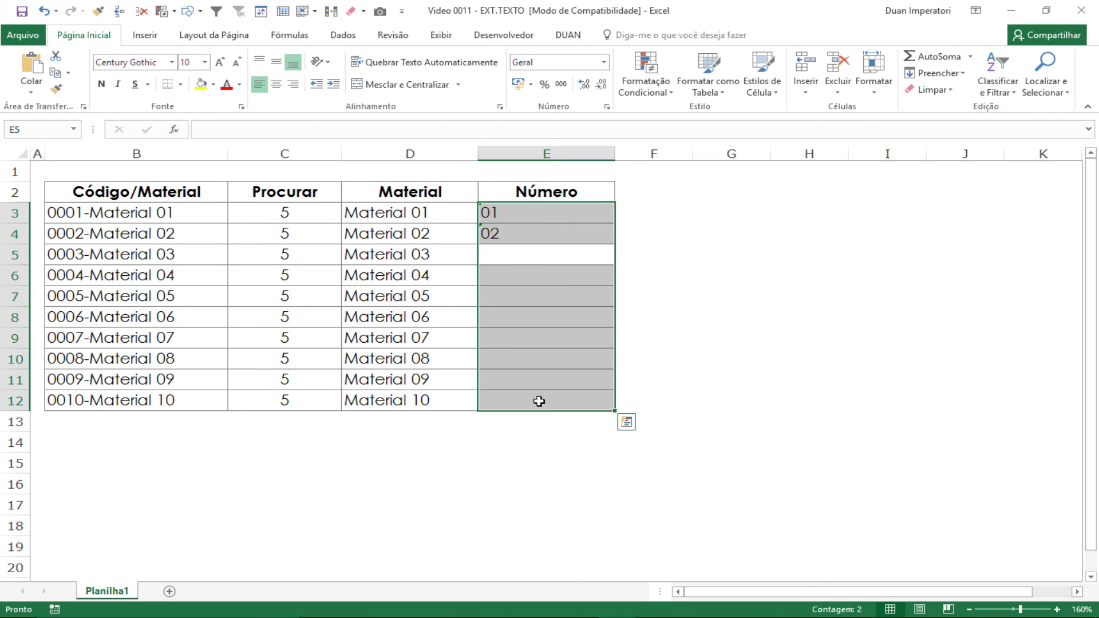
{"action": "type", "text": "'03"}
{"action": "key", "text": "Return"}
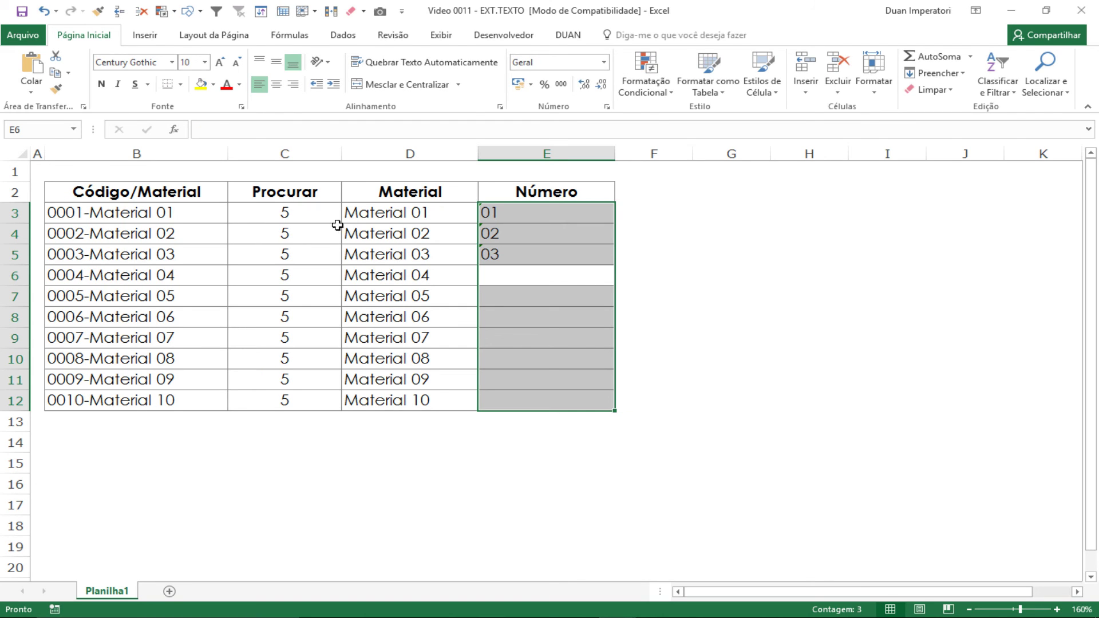
Replace the formulas in D3:D12 of the Material column with their values and check several of the cells.
{"action": "left_click", "coordinate": [400, 211]}
{"action": "left_click_drag", "start_coordinate": [400, 210], "coordinate": [410, 401]}
{"action": "key", "text": "ctrl+c"}
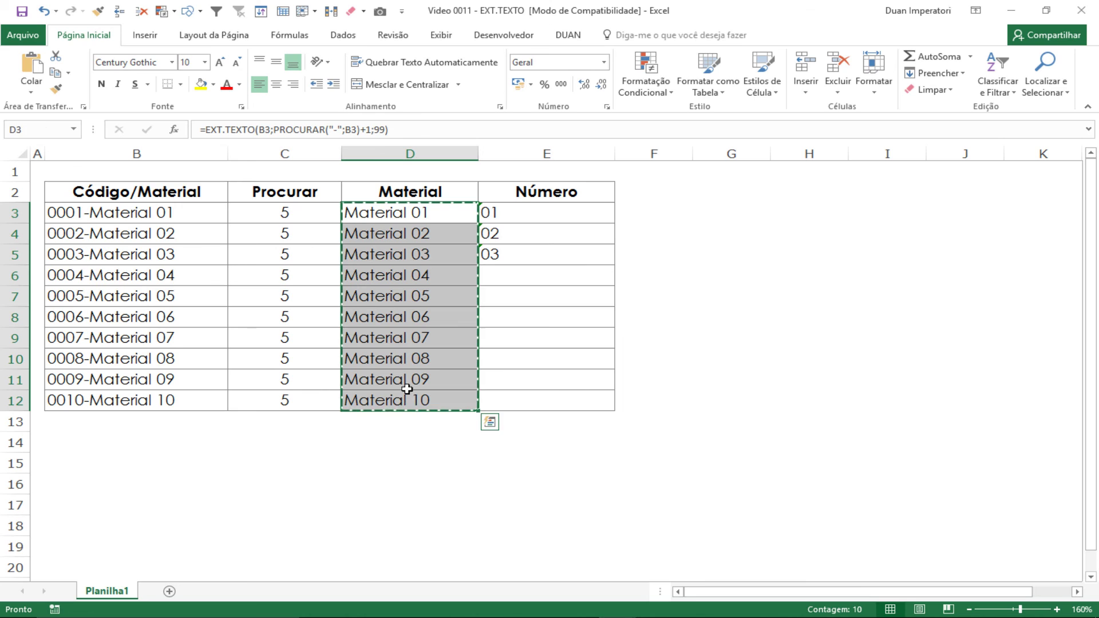
{"action": "right_click", "coordinate": [397, 295]}
{"action": "key", "text": "v"}
{"action": "left_click", "coordinate": [394, 291]}
{"action": "key", "text": "Escape"}
{"action": "left_click", "coordinate": [402, 217]}
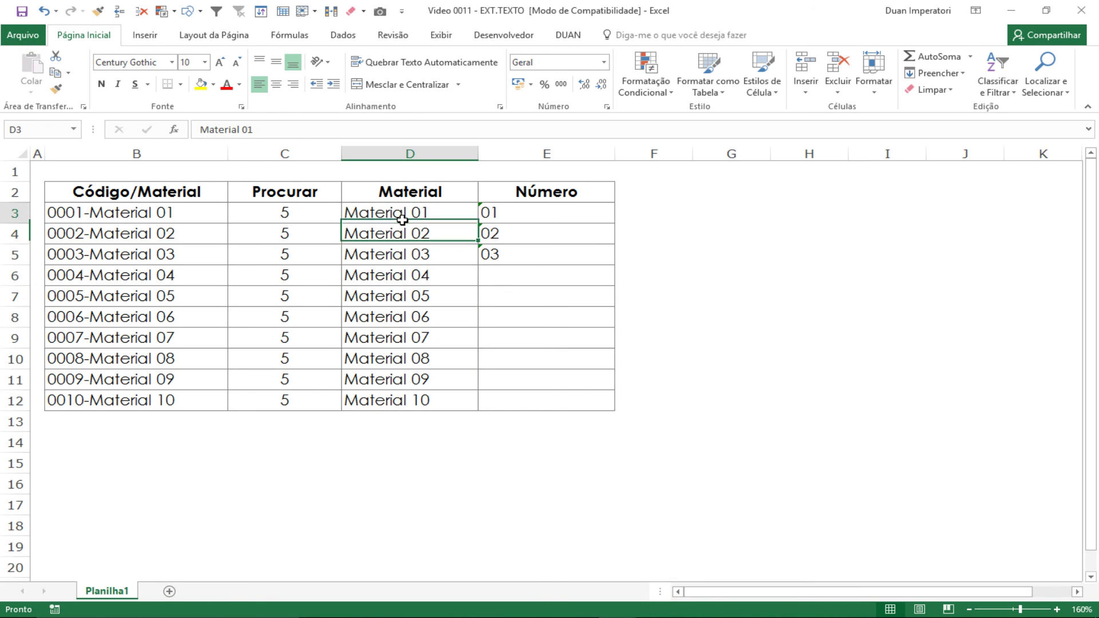
{"action": "left_click", "coordinate": [390, 255]}
{"action": "left_click", "coordinate": [400, 338]}
{"action": "left_click", "coordinate": [400, 358]}
Clear E3:E5, then enter 01 in E3 and 02 in E4 as text with E3:E12 selected.
{"action": "left_click_drag", "start_coordinate": [502, 217], "coordinate": [511, 267]}
{"action": "key", "text": "Delete"}
{"action": "key", "text": "Up"}
{"action": "key", "text": "Down"}
{"action": "key", "text": "shift+Down"}
{"action": "key", "text": "shift+Down"}
{"action": "key", "text": "shift+Down"}
{"action": "key", "text": "shift+Down"}
{"action": "key", "text": "shift+Down"}
{"action": "key", "text": "shift+Down"}
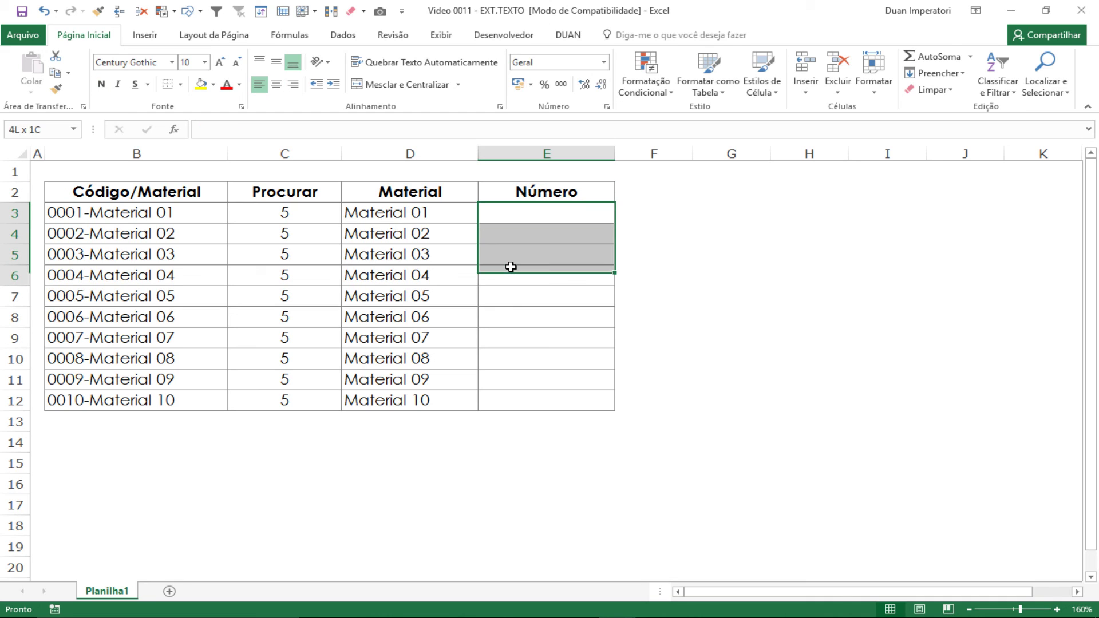
{"action": "key", "text": "shift+Down"}
{"action": "key", "text": "shift+Down"}
{"action": "key", "text": "shift+Down"}
{"action": "type", "text": "'"}
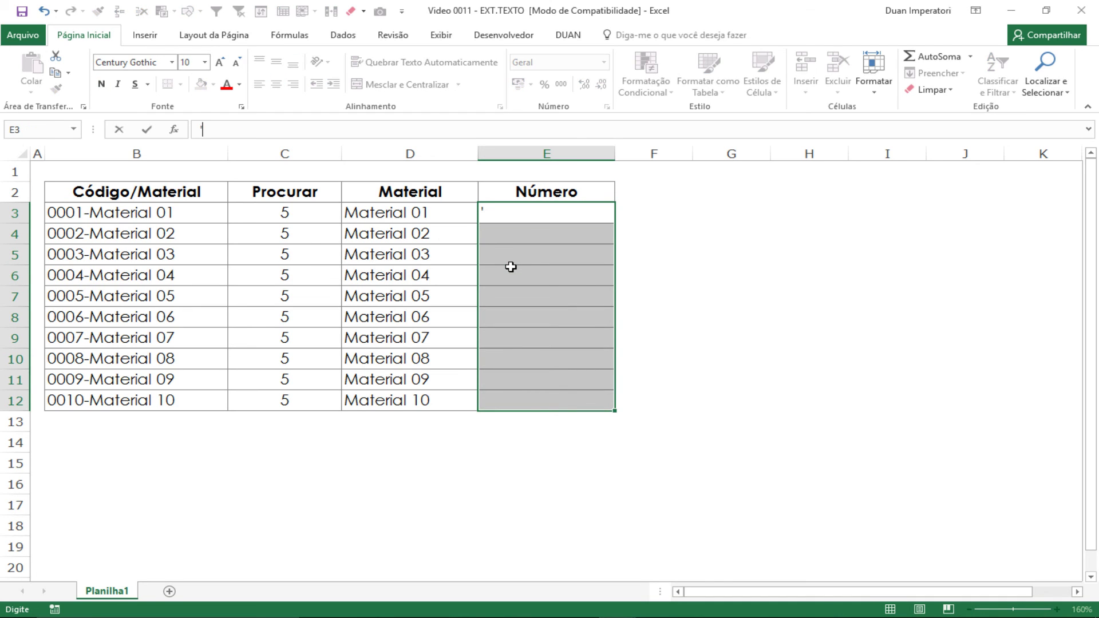
{"action": "type", "text": "01"}
{"action": "key", "text": "Return"}
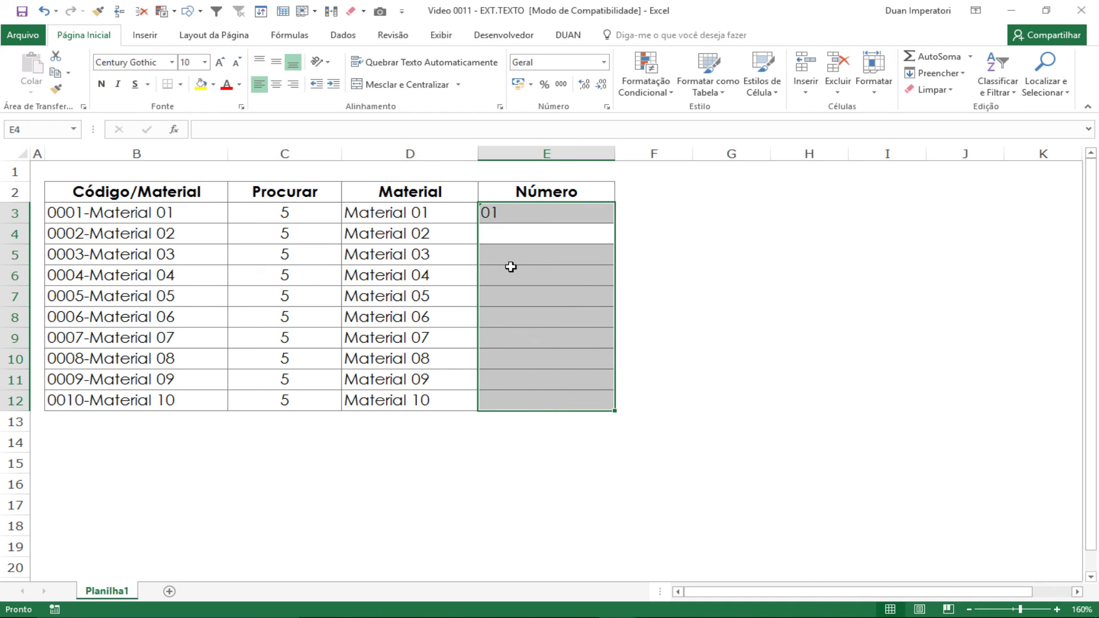
{"action": "type", "text": "'02"}
{"action": "key", "text": "Return"}
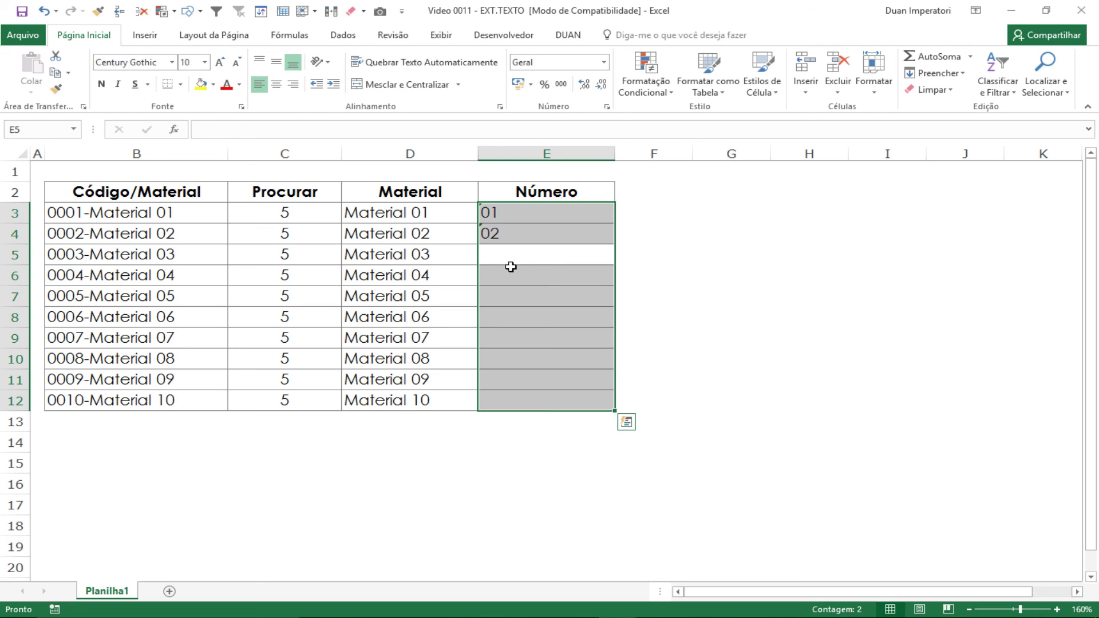
View the Quick Analysis formatting options for the Número range and close them without applying any.
{"action": "left_click", "coordinate": [628, 425]}
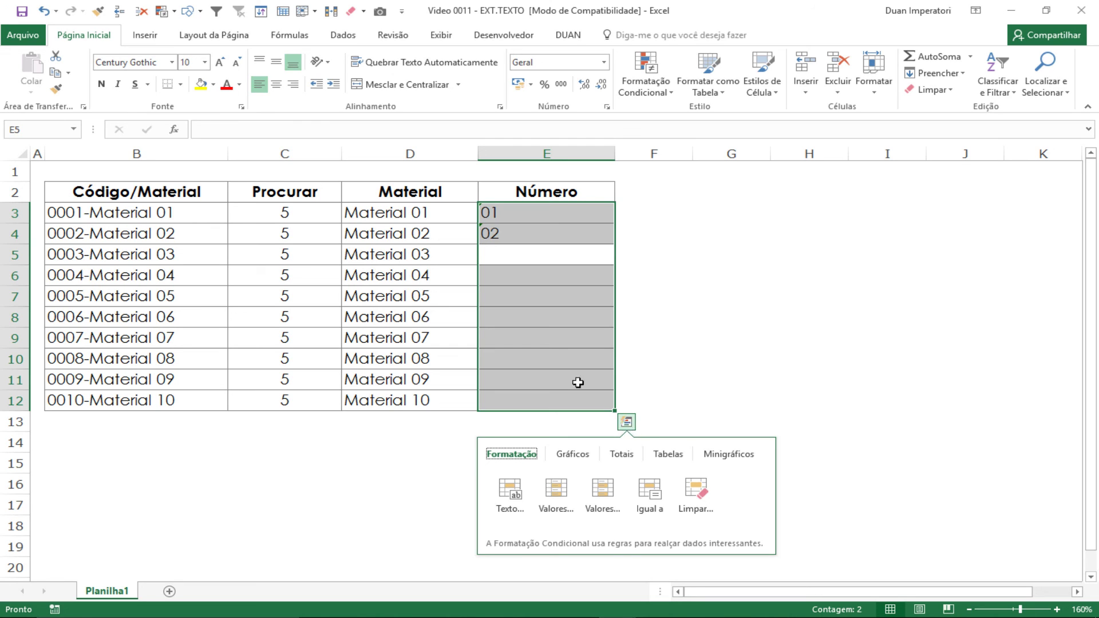
{"action": "left_click", "coordinate": [541, 339]}
{"action": "left_click", "coordinate": [449, 240]}
{"action": "left_click", "coordinate": [446, 217]}
Fill the Número range E3:E12 with Flash Fill (Preenchimento Relâmpago), following the pattern of the first two entries.
{"action": "left_click", "coordinate": [534, 219]}
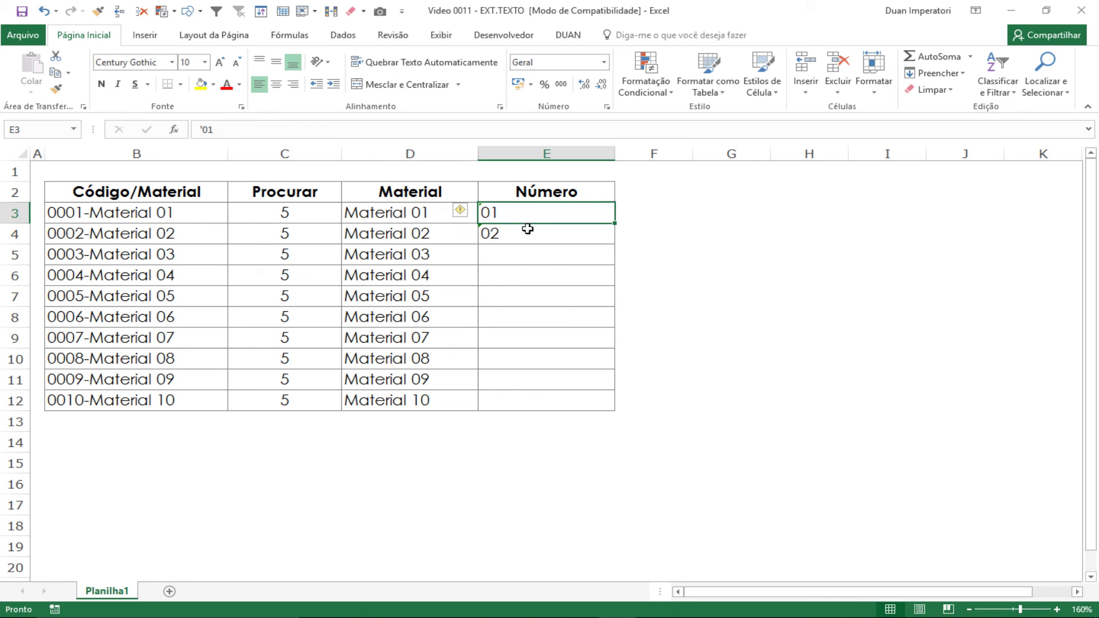
{"action": "left_click", "coordinate": [527, 398], "text": "shift"}
{"action": "left_click", "coordinate": [339, 36]}
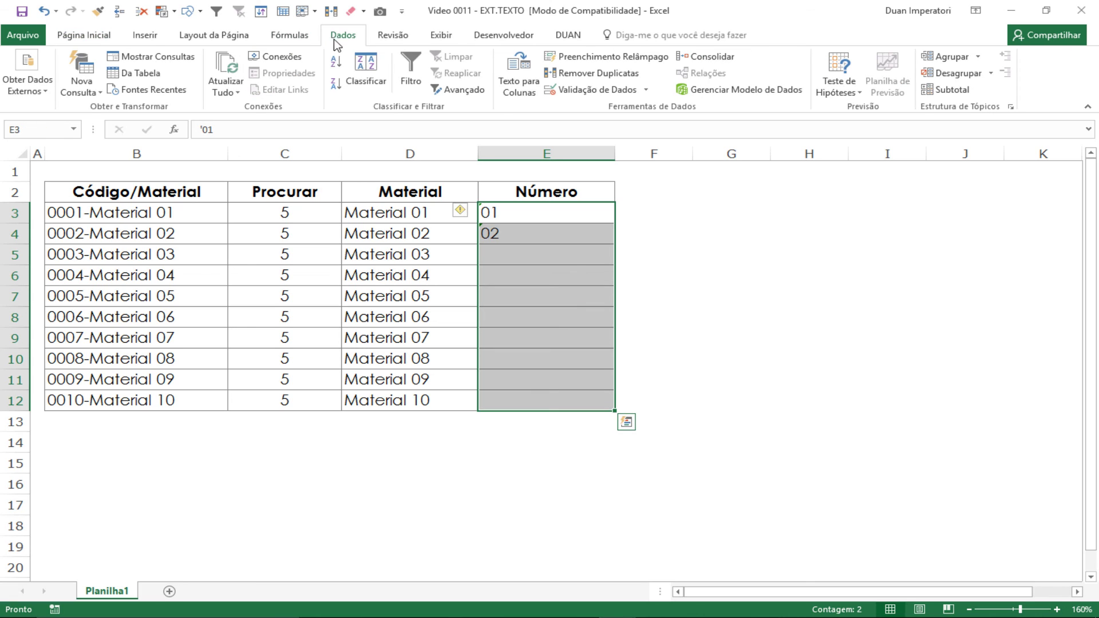
{"action": "left_click", "coordinate": [578, 57]}
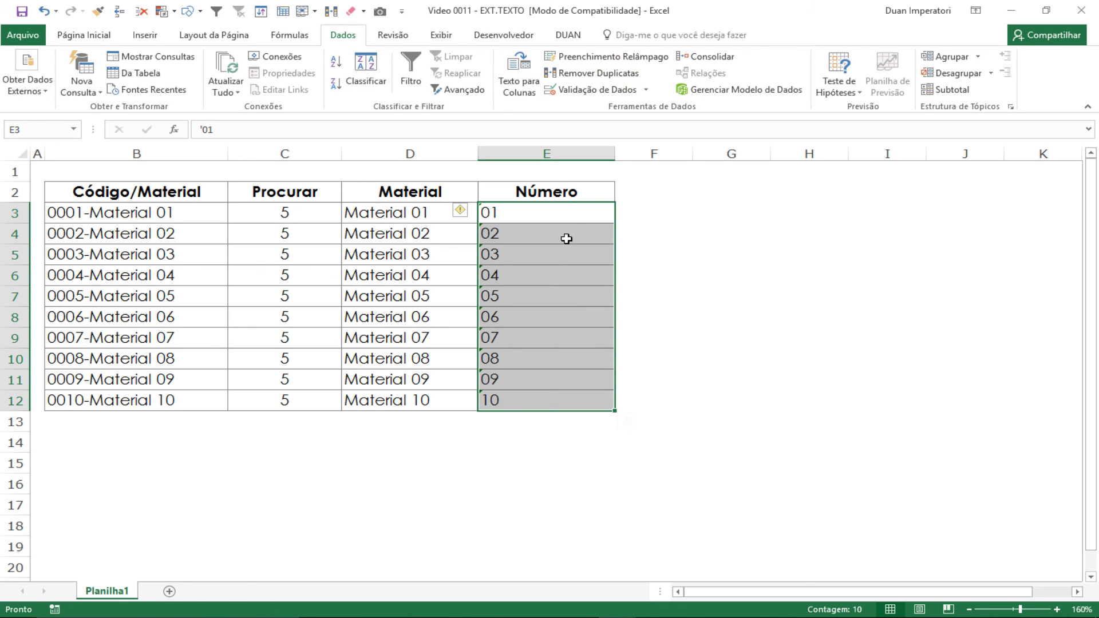
Review the filled values in the Número column from E3 to E12.
{"action": "left_click", "coordinate": [520, 214]}
{"action": "left_click", "coordinate": [534, 240]}
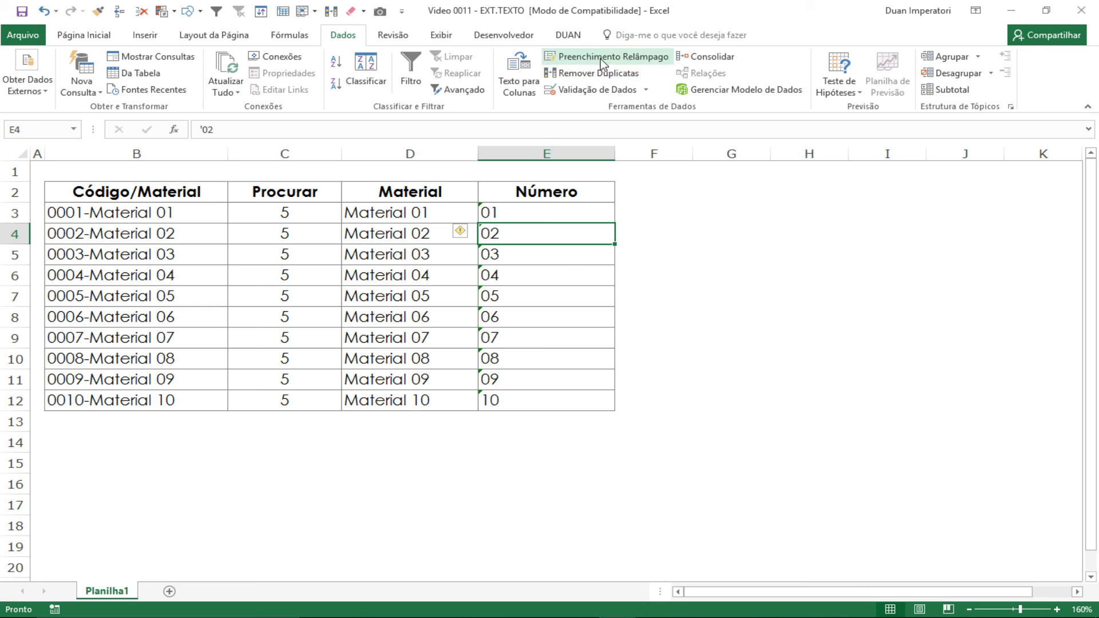
{"action": "left_click", "coordinate": [513, 296]}
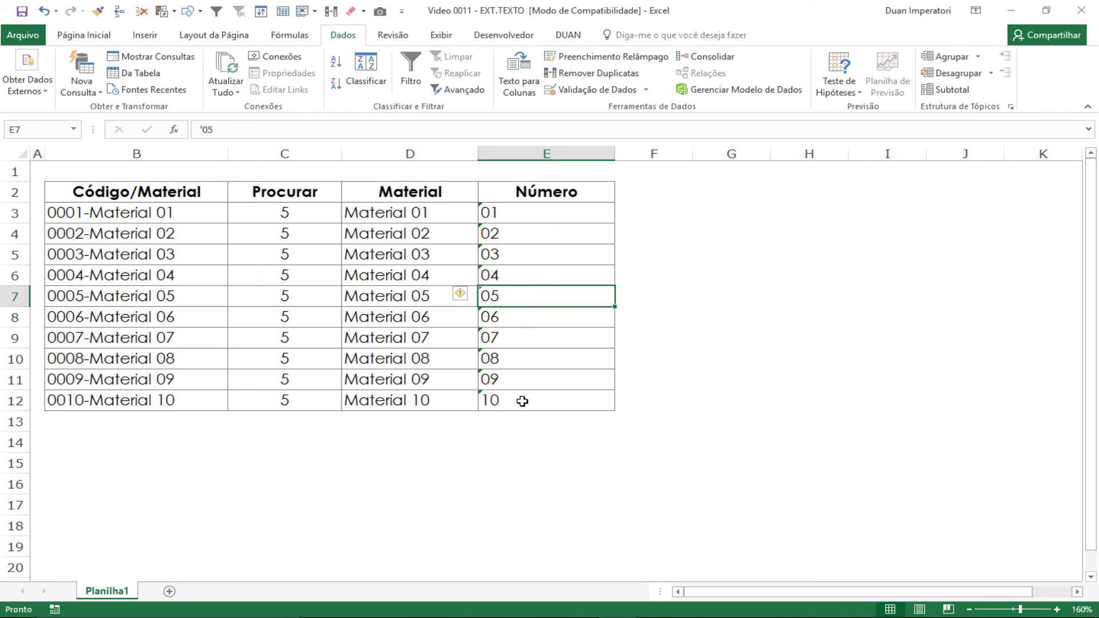
{"action": "left_click_drag", "start_coordinate": [520, 217], "coordinate": [523, 395]}
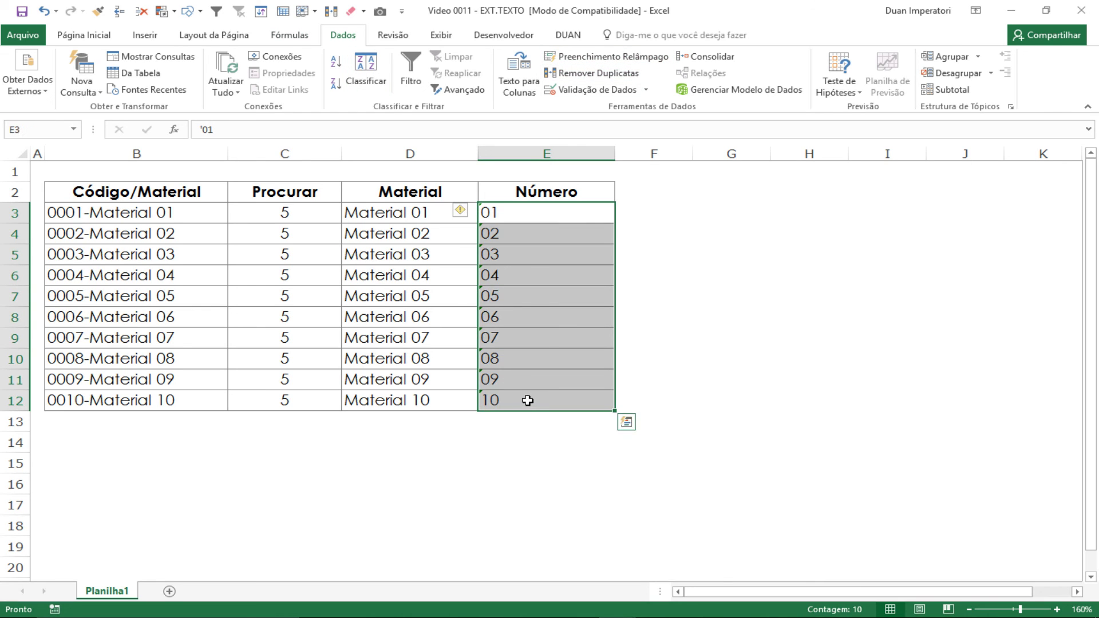
{"action": "left_click", "coordinate": [528, 294]}
{"action": "left_click", "coordinate": [519, 218]}
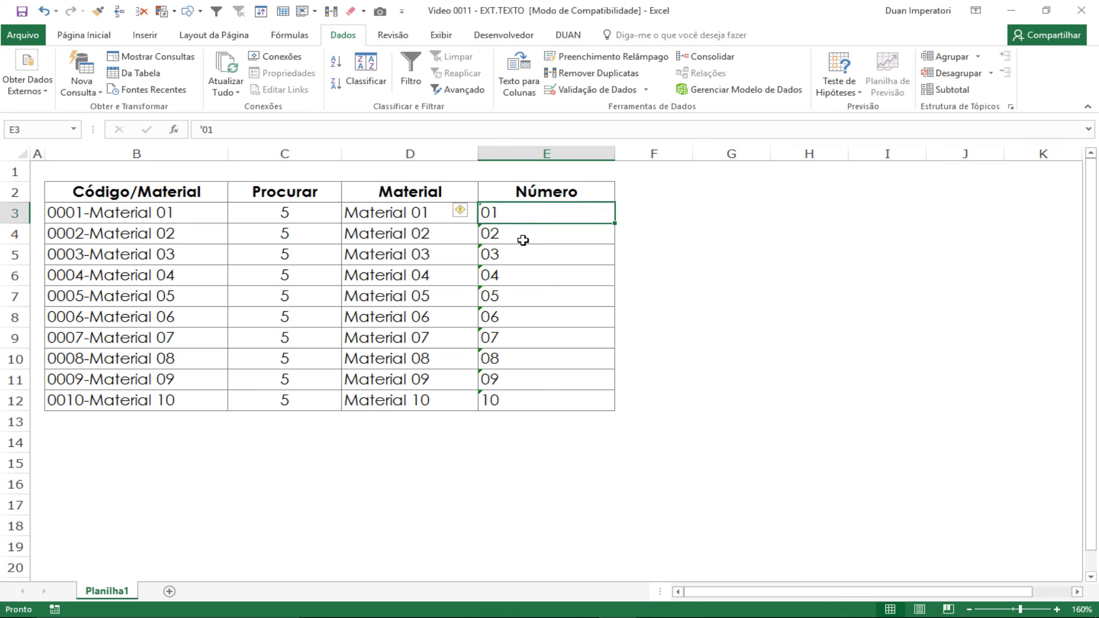
{"action": "left_click", "coordinate": [522, 239]}
{"action": "left_click", "coordinate": [499, 299]}
{"action": "left_click", "coordinate": [498, 318]}
{"action": "left_click", "coordinate": [498, 359]}
{"action": "left_click", "coordinate": [523, 395]}
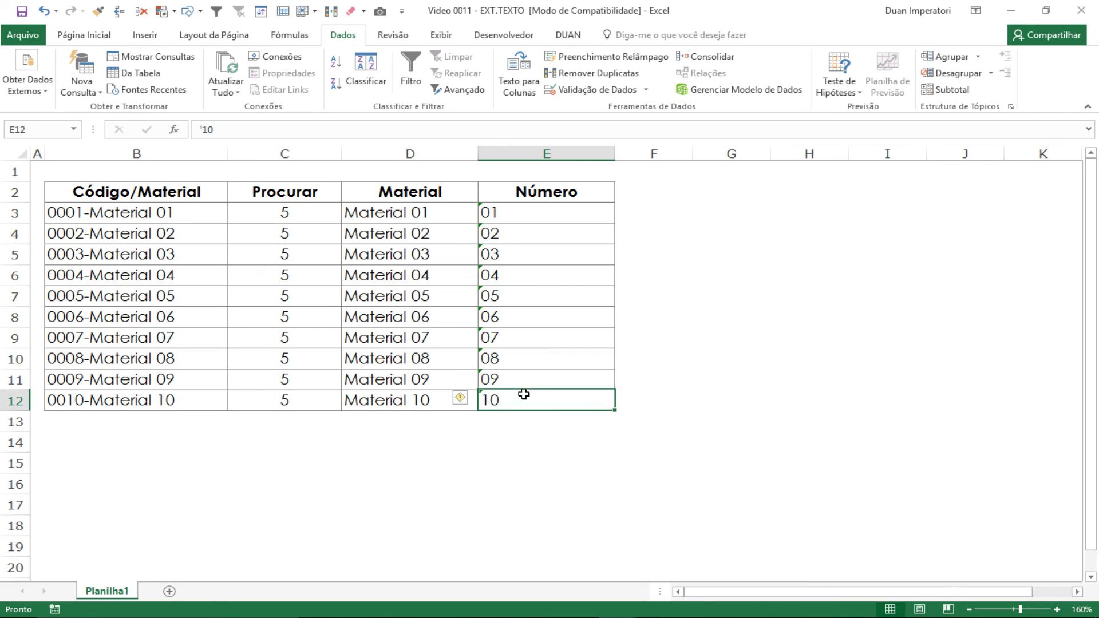
{"action": "left_click", "coordinate": [522, 416]}
{"action": "left_click", "coordinate": [519, 298]}
{"action": "left_click", "coordinate": [516, 222]}
{"action": "left_click", "coordinate": [517, 222]}
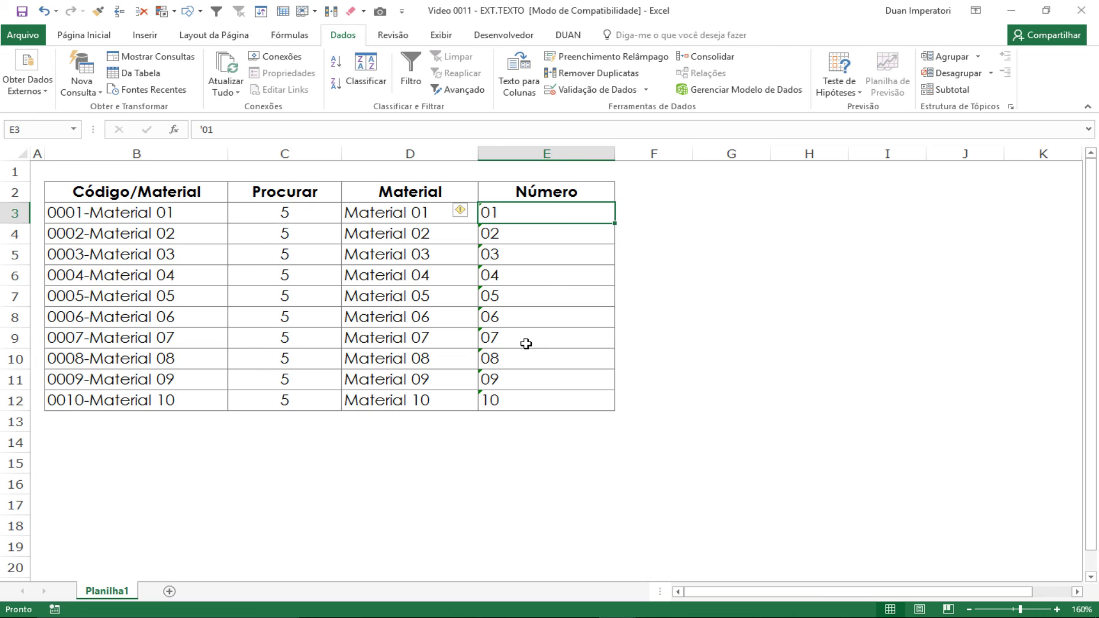
{"action": "left_click", "coordinate": [495, 272]}
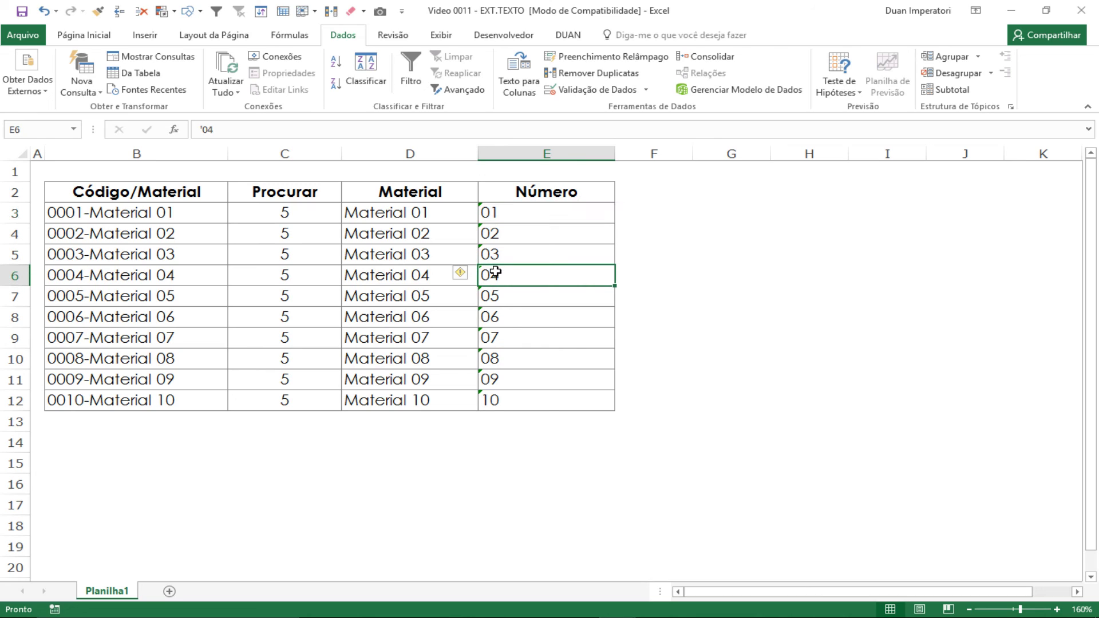